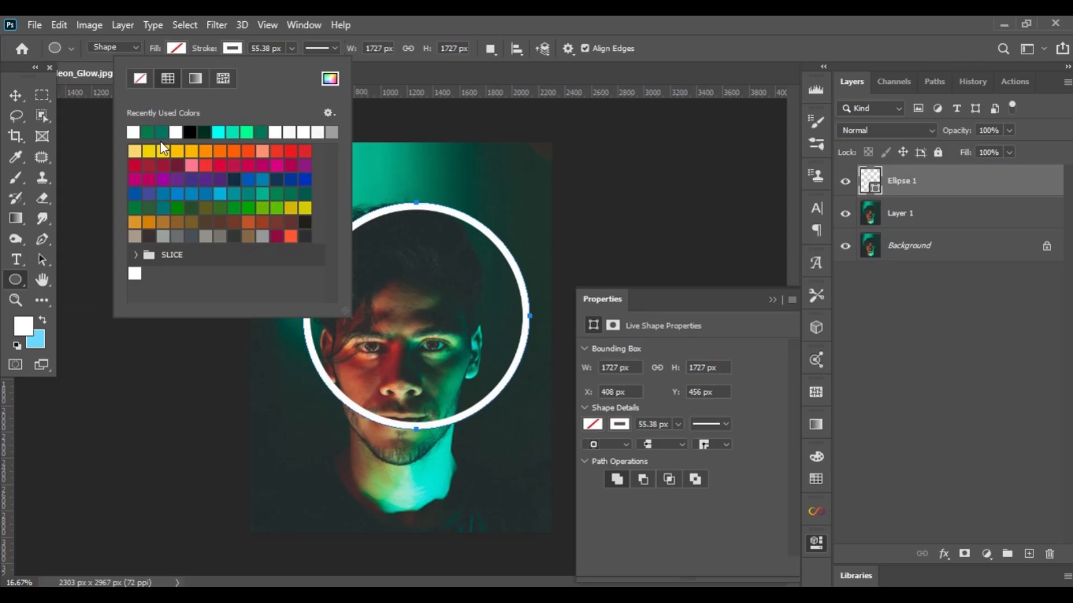
Step: Set the white circle's stroke width to 50 px and rasterize the Ellipse 1 layer
{"action": "left_click", "coordinate": [292, 49]}
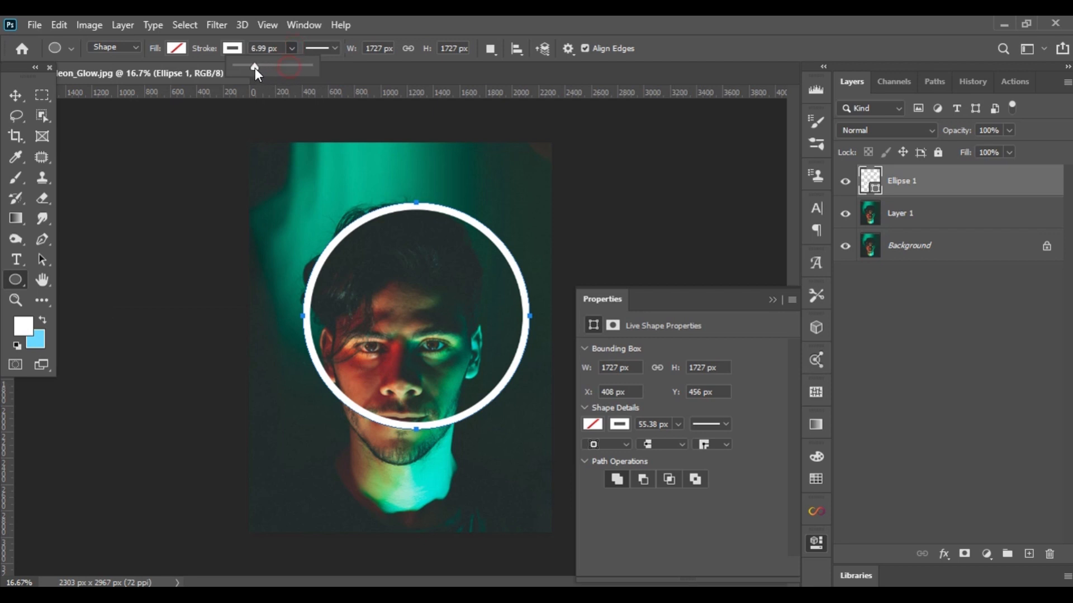
{"action": "mouse_move", "coordinate": [255, 69]}
{"action": "left_mouse_down"}
{"action": "mouse_move", "coordinate": [294, 72]}
{"action": "mouse_move", "coordinate": [117, 59]}
{"action": "left_mouse_up"}
{"action": "type", "text": "50"}
{"action": "key", "text": "Return"}
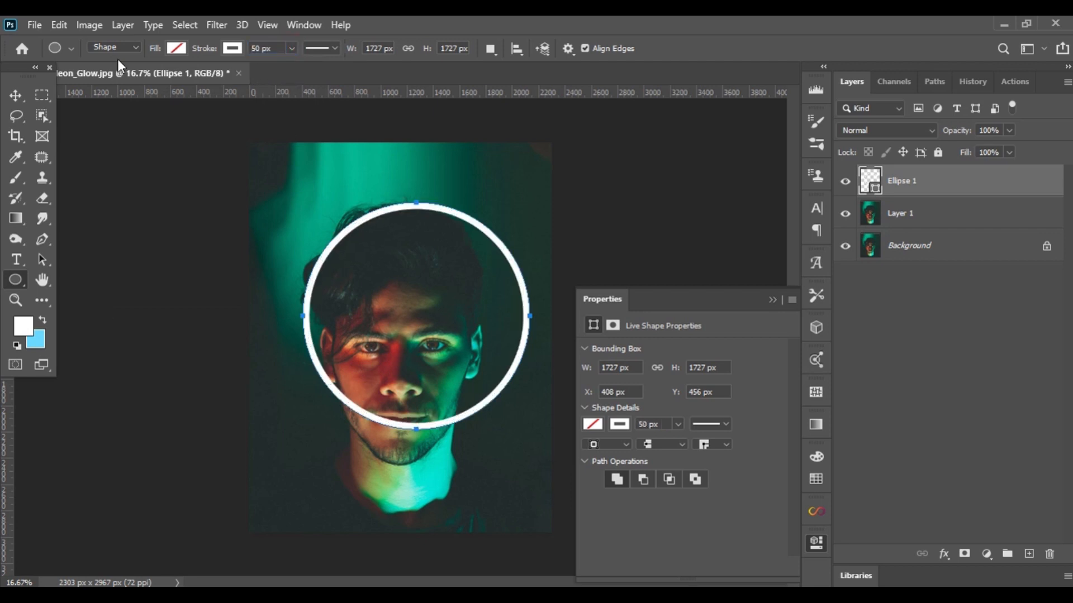
{"action": "left_click", "coordinate": [771, 300]}
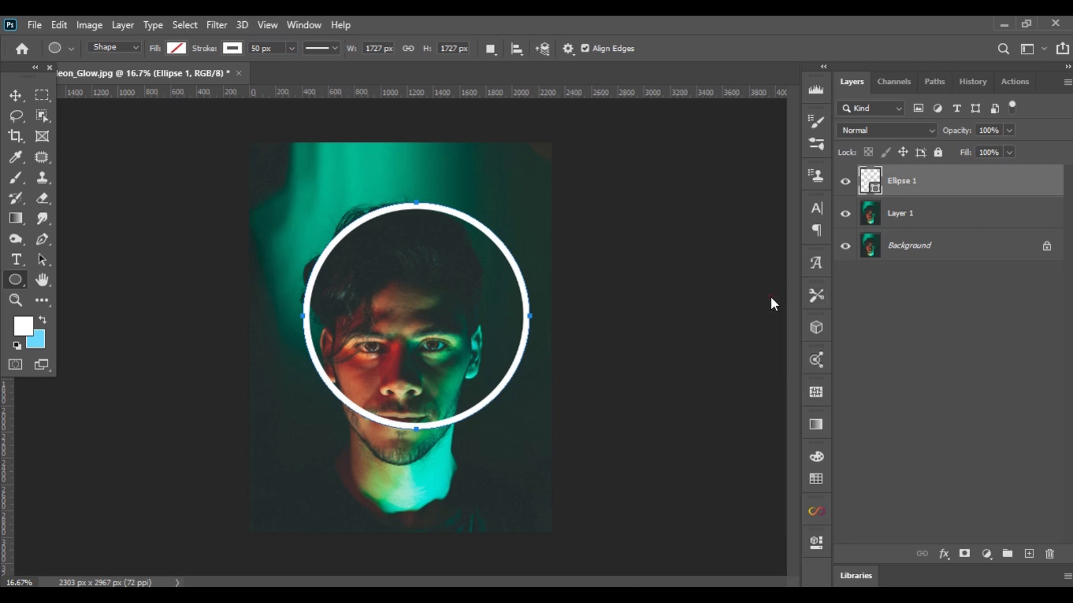
{"action": "right_click", "coordinate": [938, 188]}
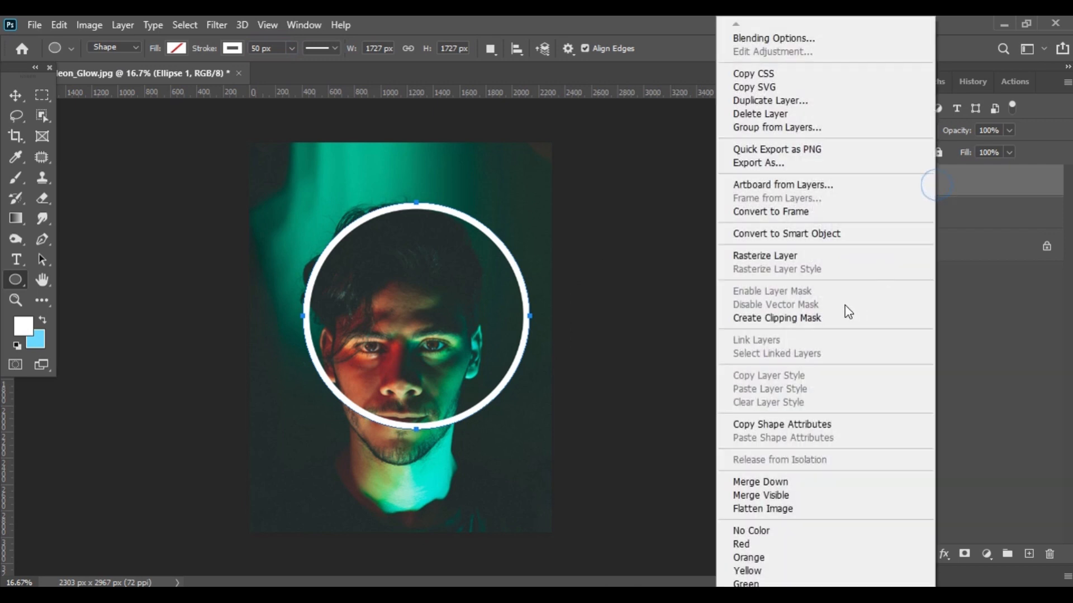
{"action": "left_click", "coordinate": [763, 259]}
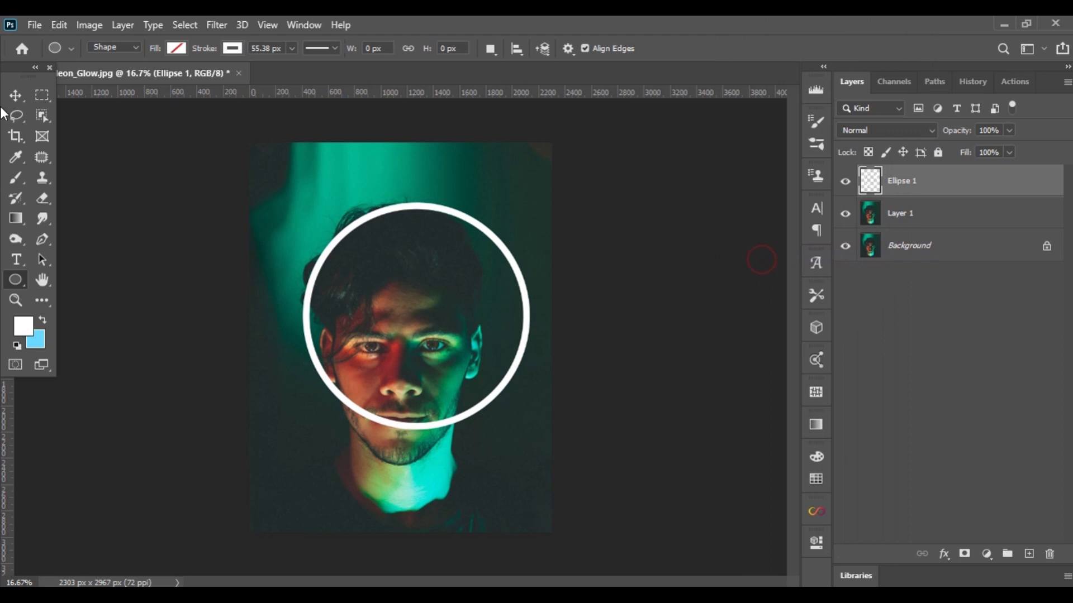
Step: Free-transform the circle into a flat, wide ellipse and centre it around the man's forehead just above the eyebrows
{"action": "left_click", "coordinate": [16, 95]}
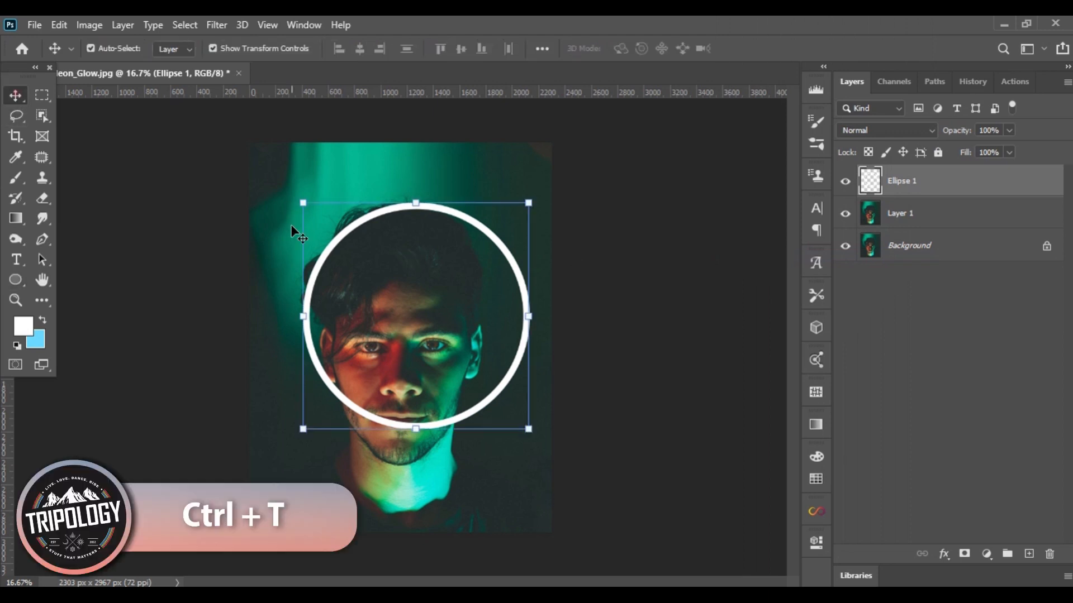
{"action": "left_click_drag", "start_coordinate": [488, 220], "coordinate": [464, 195]}
{"action": "scroll", "coordinate": [423, 266], "scroll_direction": "up", "scroll_amount": 3}
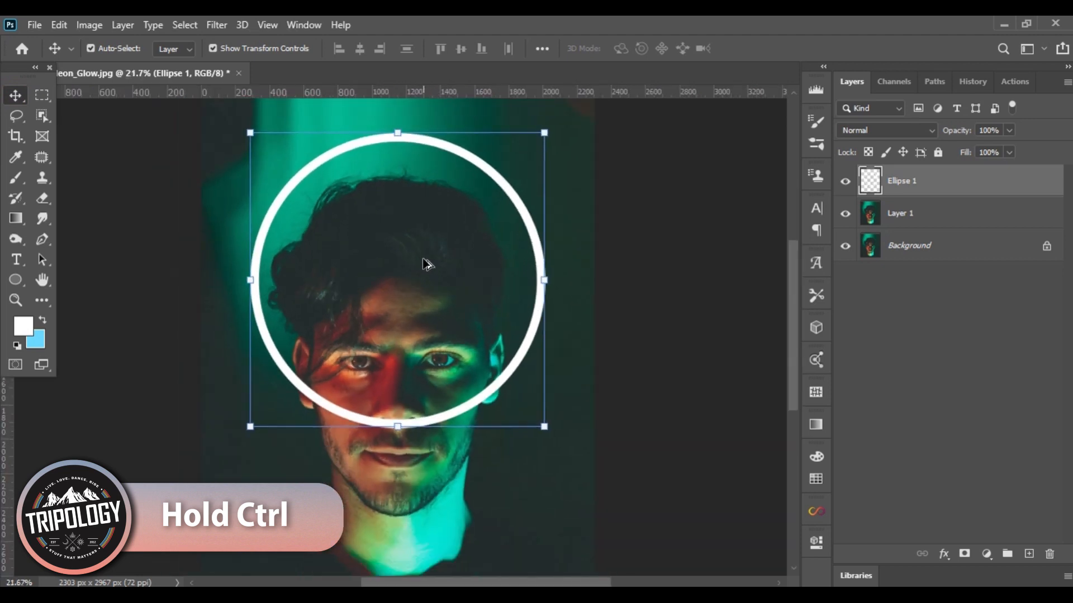
{"action": "key", "text": "ctrl"}
{"action": "left_click_drag", "start_coordinate": [399, 136], "coordinate": [400, 370]}
{"action": "left_click_drag", "start_coordinate": [493, 418], "coordinate": [492, 331]}
{"action": "left_click_drag", "start_coordinate": [423, 287], "coordinate": [422, 278]}
{"action": "left_click_drag", "start_coordinate": [398, 274], "coordinate": [397, 292]}
{"action": "key", "text": "Return"}
Step: Start a Pen tool path where the ring's rear arc meets the hair on the left side of the head
{"action": "left_click", "coordinate": [16, 116]}
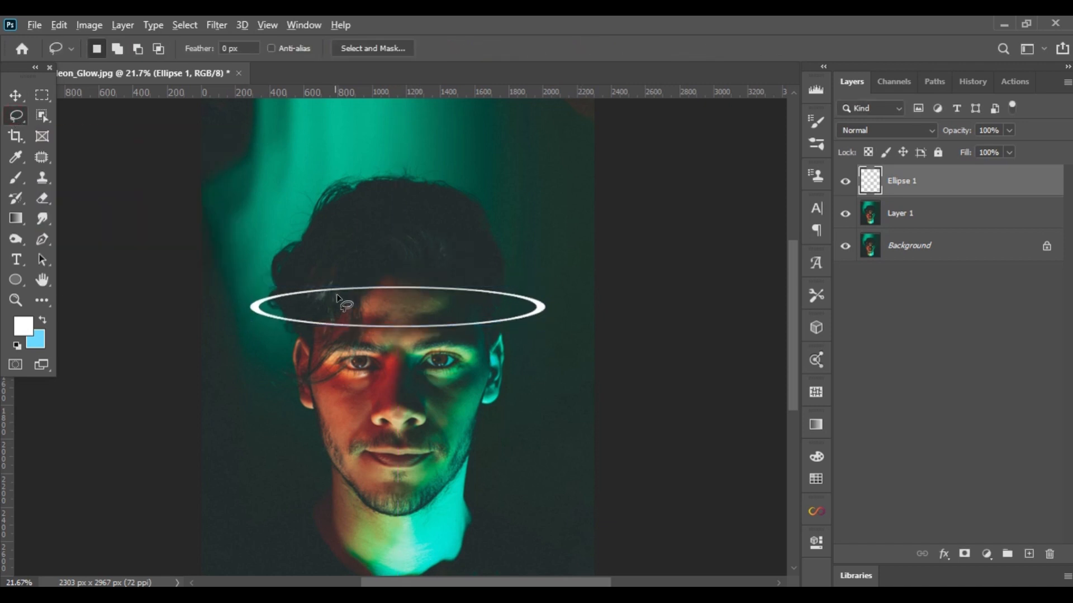
{"action": "scroll", "coordinate": [336, 293], "scroll_direction": "up", "scroll_amount": 6}
{"action": "scroll", "coordinate": [263, 270], "scroll_direction": "up", "scroll_amount": 5}
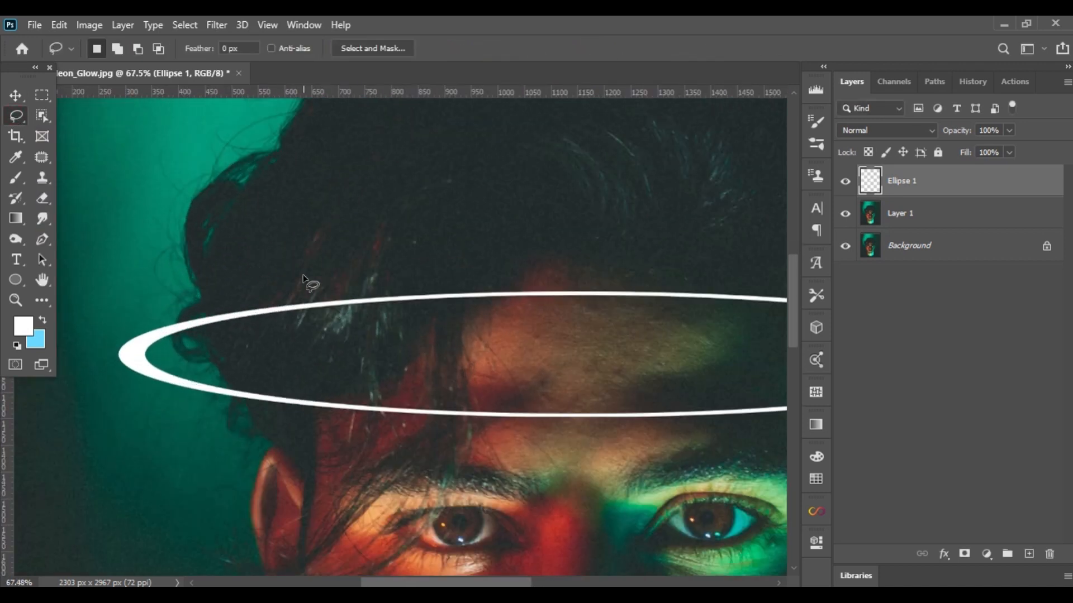
{"action": "key", "text": "p"}
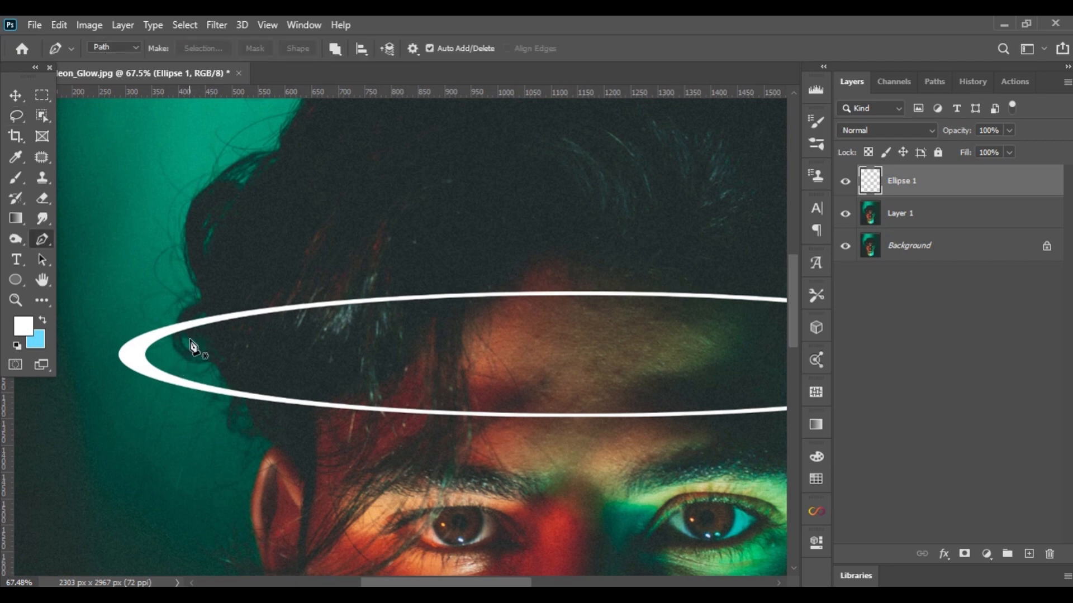
{"action": "scroll", "coordinate": [191, 347], "scroll_direction": "up", "scroll_amount": 8}
{"action": "left_click", "coordinate": [148, 350]}
{"action": "left_click_drag", "start_coordinate": [174, 262], "coordinate": [214, 232]}
Step: Close the Pen path around the rear arc up to the right side of the hair, and delete the enclosed arc via a selection
{"action": "scroll", "coordinate": [225, 261], "scroll_direction": "down", "scroll_amount": 15}
{"action": "scroll", "coordinate": [371, 259], "scroll_direction": "down", "scroll_amount": 3}
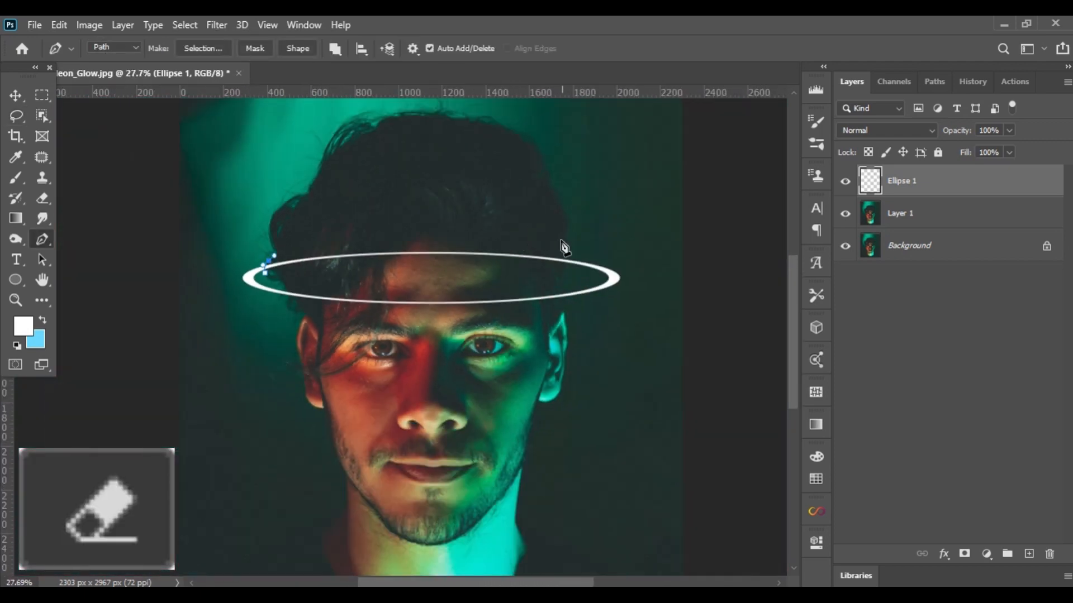
{"action": "left_click", "coordinate": [564, 246]}
{"action": "scroll", "coordinate": [561, 250], "scroll_direction": "up", "scroll_amount": 10}
{"action": "left_click_drag", "start_coordinate": [519, 306], "coordinate": [463, 339]}
{"action": "scroll", "coordinate": [465, 341], "scroll_direction": "down", "scroll_amount": 8}
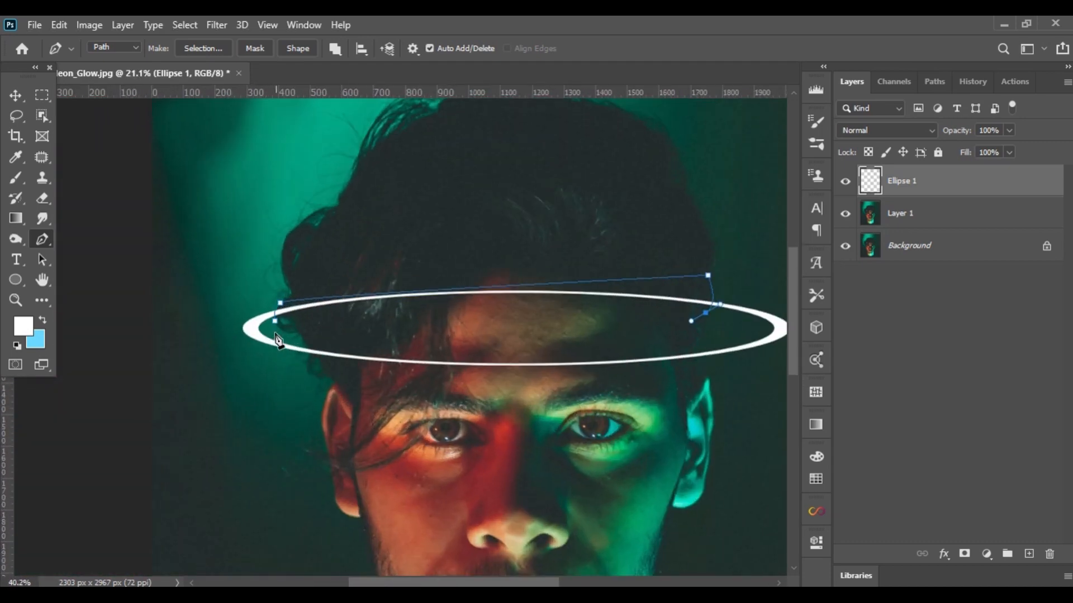
{"action": "left_click", "coordinate": [277, 322]}
{"action": "key", "text": "ctrl+Return"}
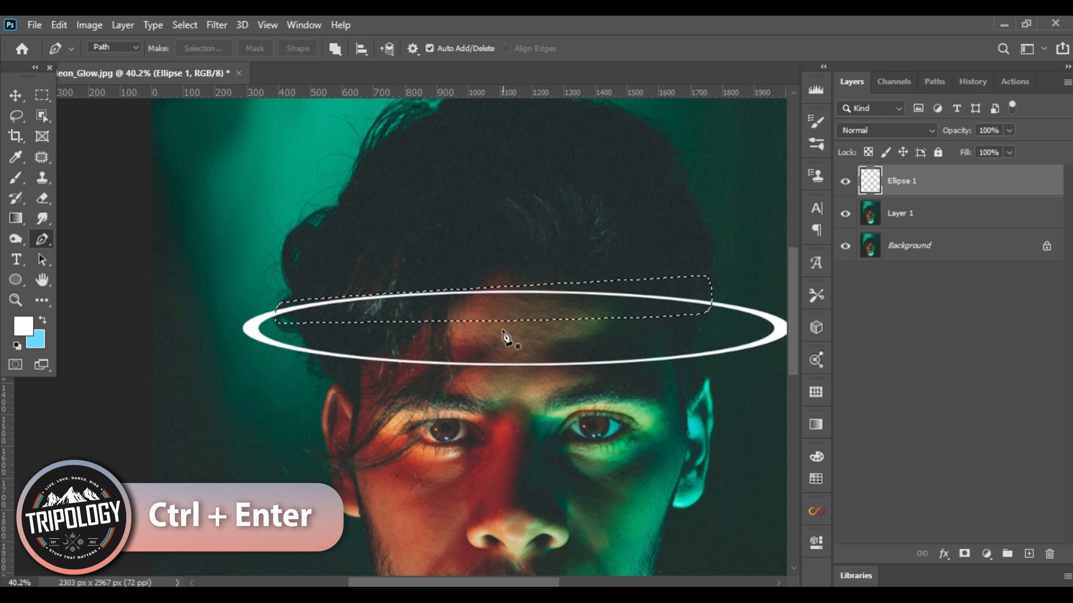
{"action": "key", "text": "ctrl+d"}
{"action": "scroll", "coordinate": [502, 333], "scroll_direction": "down", "scroll_amount": 5}
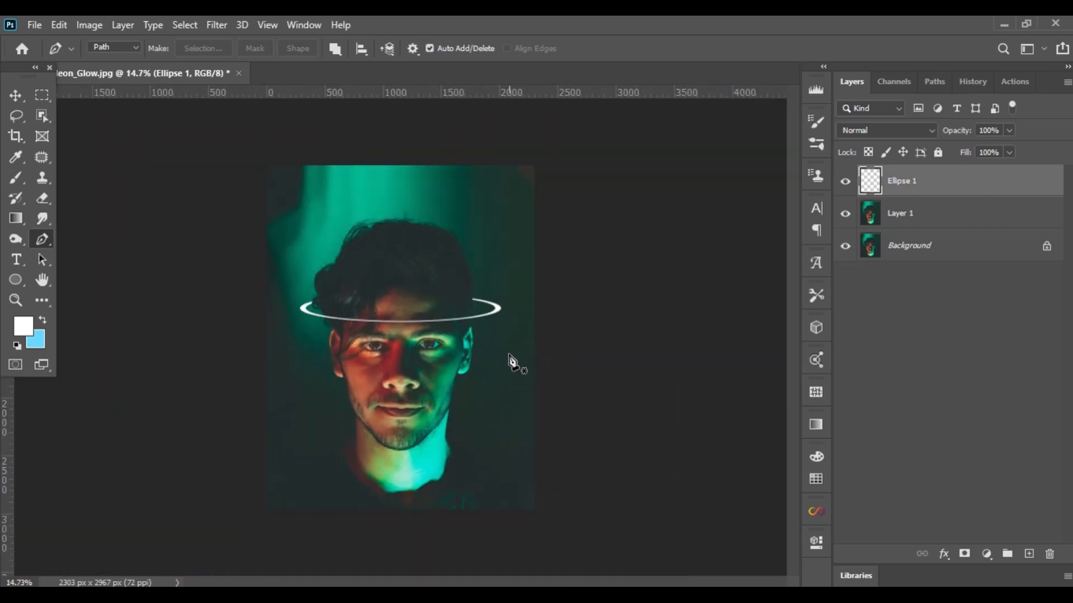
{"action": "scroll", "coordinate": [369, 304], "scroll_direction": "up", "scroll_amount": 5}
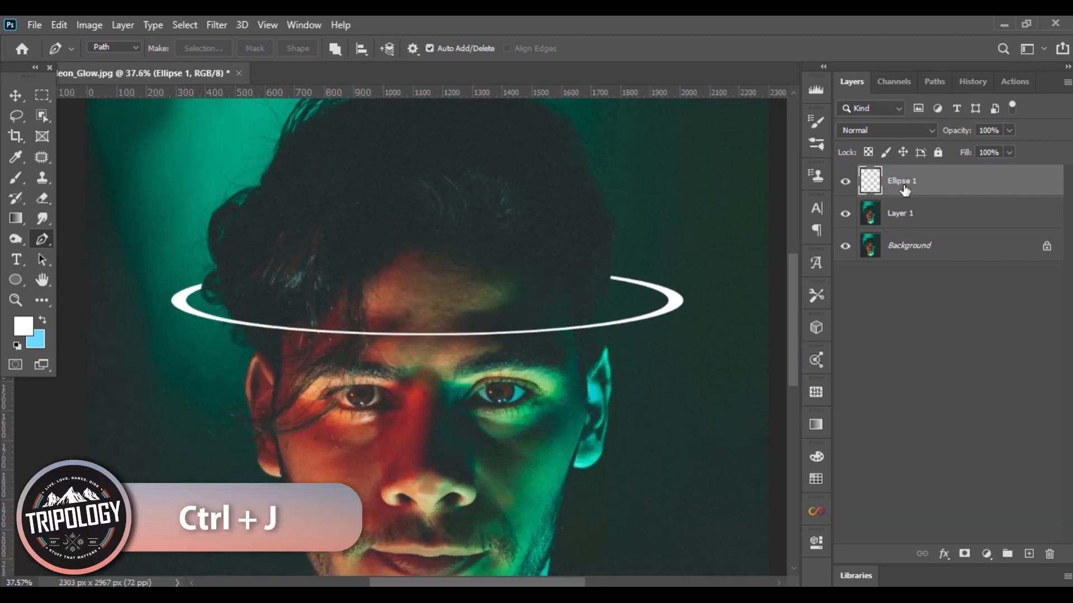
Step: Duplicate the Ellipse 1 layer, then rename the original Main Glow and the copy Inner Glow
{"action": "key", "text": "ctrl+j"}
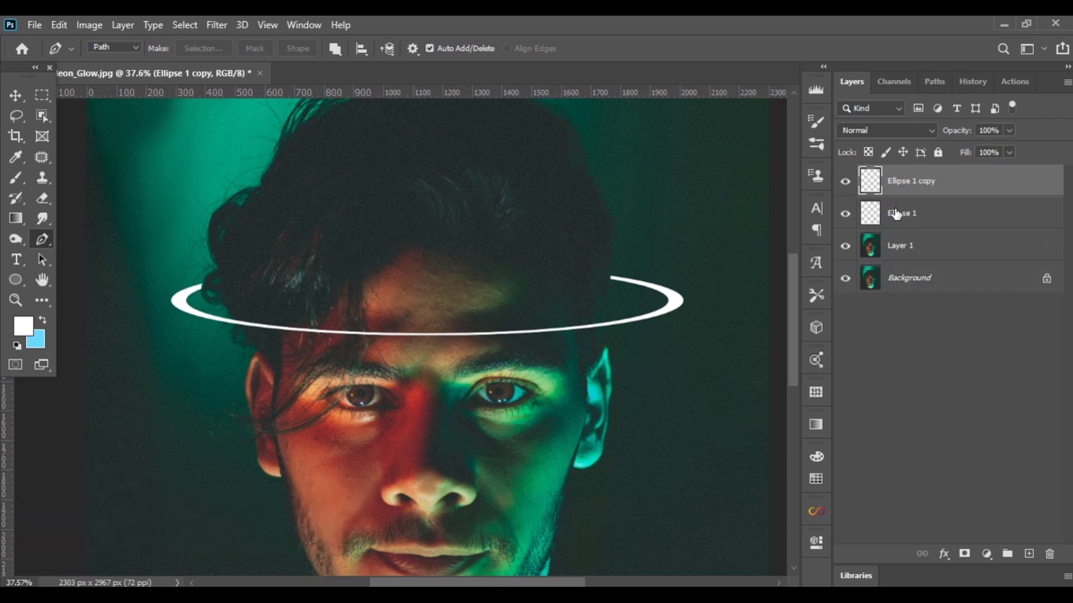
{"action": "double_click", "coordinate": [899, 217]}
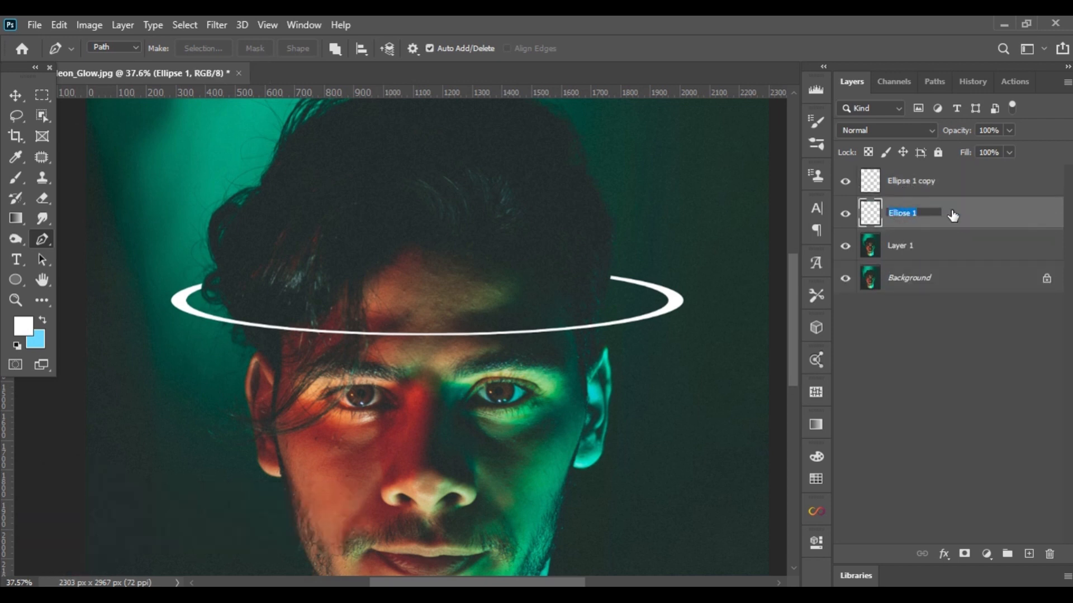
{"action": "type", "text": "Main Glow"}
{"action": "double_click", "coordinate": [925, 182]}
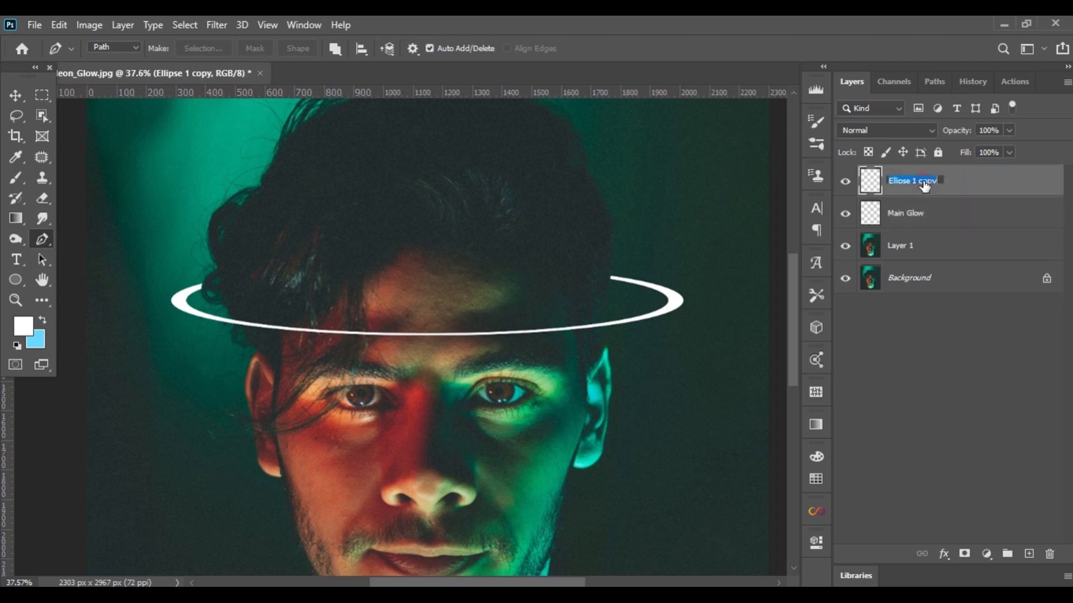
{"action": "type", "text": "Inner Glow"}
{"action": "key", "text": "Return"}
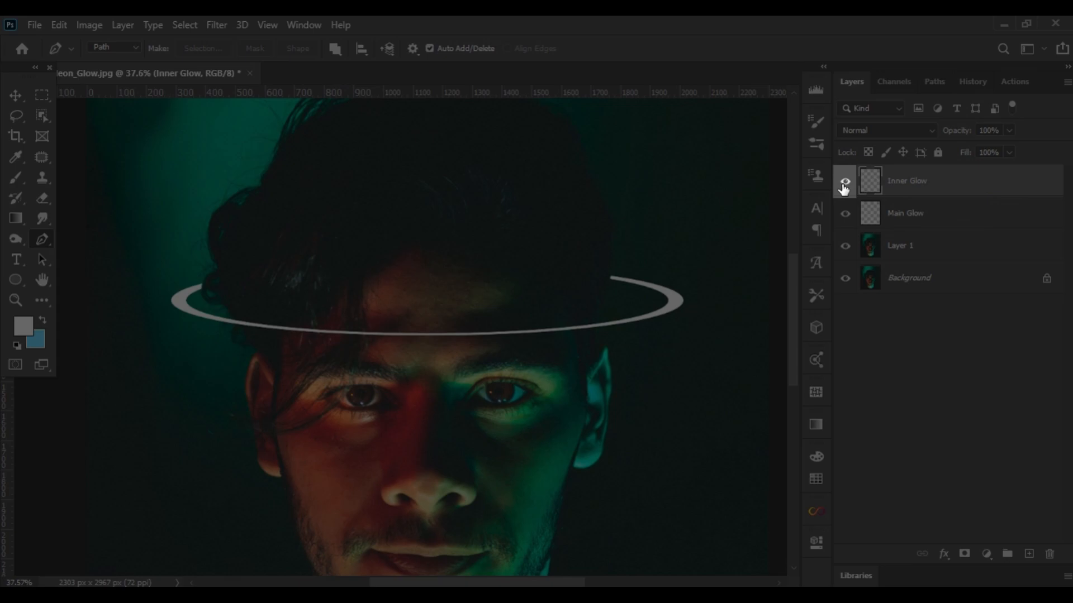
Step: Hide the Inner Glow layer and enable an Outer Glow style on the Main Glow layer
{"action": "left_click", "coordinate": [844, 183]}
{"action": "left_click", "coordinate": [910, 221]}
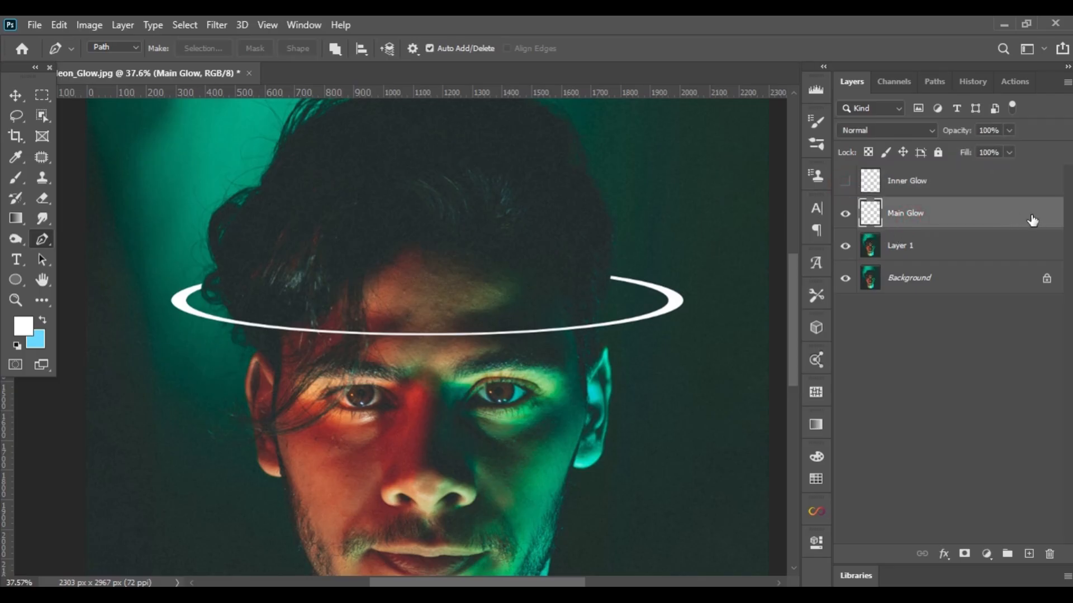
{"action": "double_click", "coordinate": [1008, 222]}
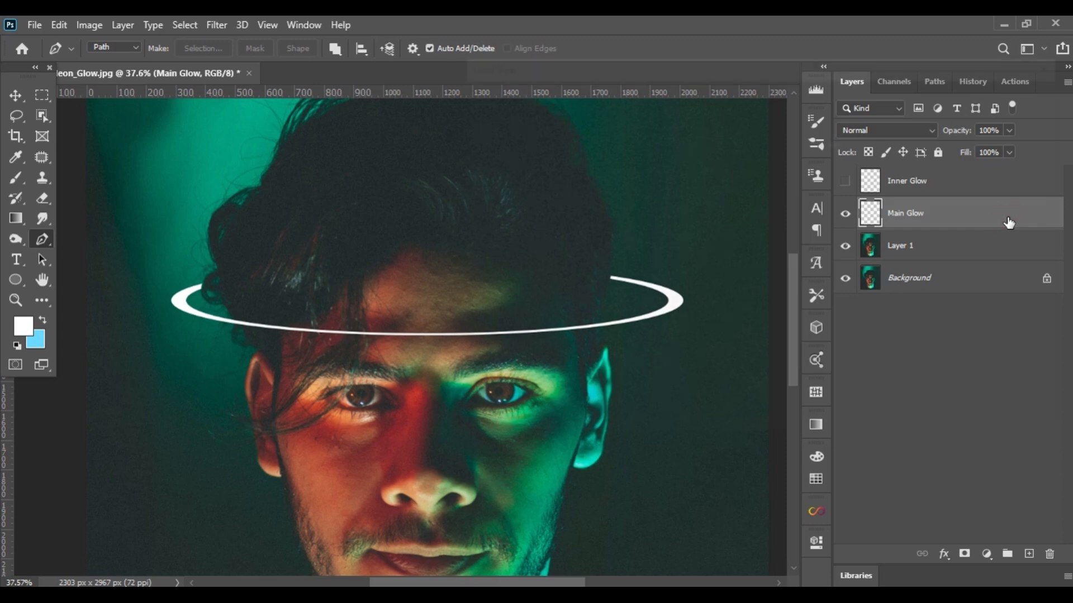
{"action": "left_click_drag", "start_coordinate": [565, 70], "coordinate": [671, 45]}
{"action": "left_click", "coordinate": [583, 316]}
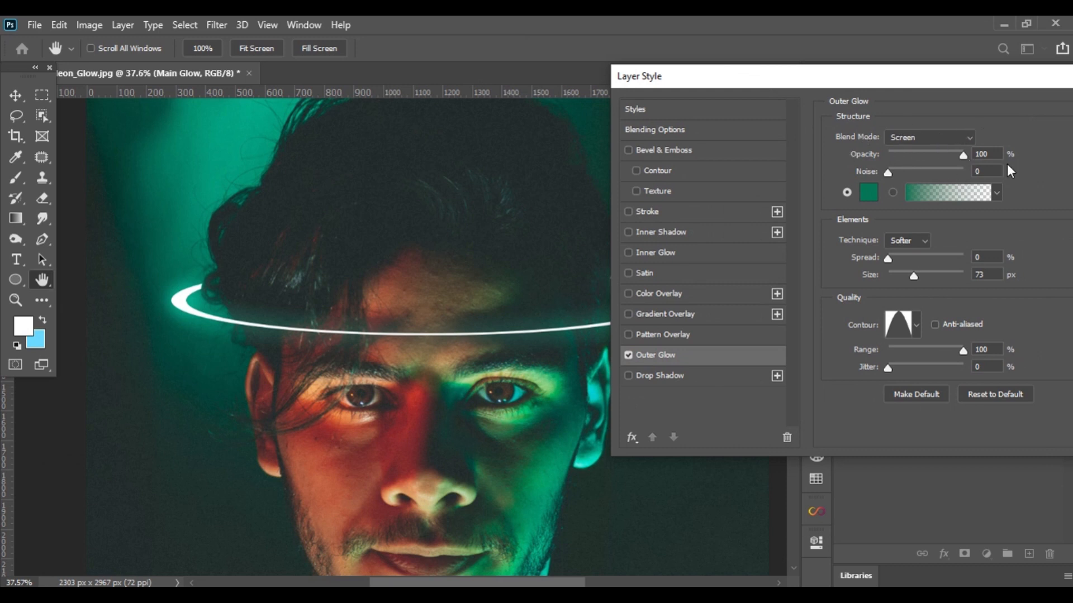
Step: Give the Outer Glow the Screen blend mode, a bright turquoise-green colour and 100% opacity
{"action": "left_click", "coordinate": [949, 138]}
{"action": "left_click", "coordinate": [908, 269]}
{"action": "left_click", "coordinate": [868, 192]}
{"action": "left_click", "coordinate": [857, 223]}
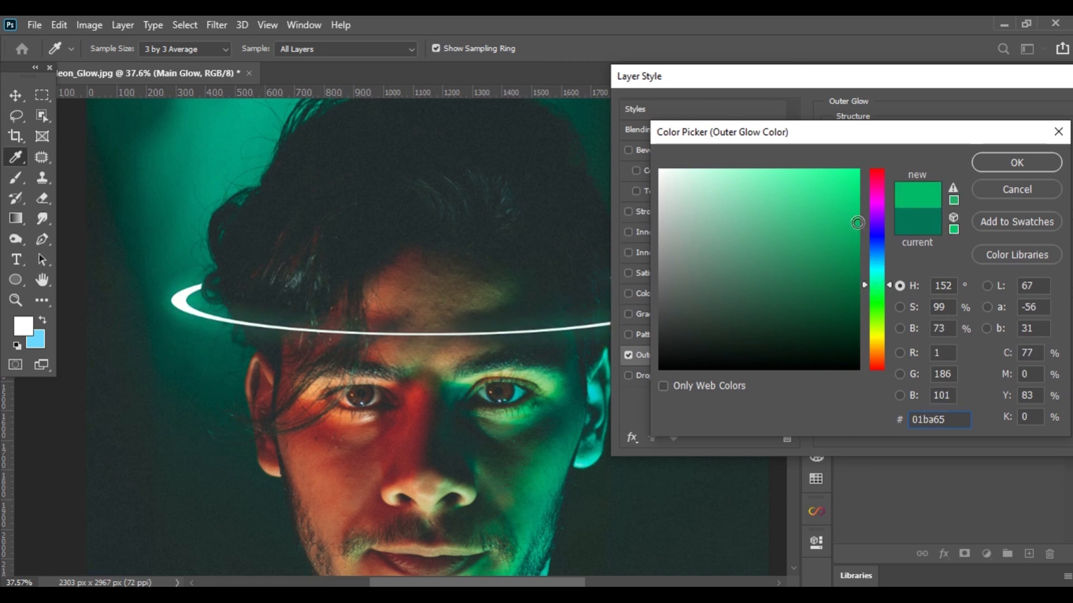
{"action": "left_click", "coordinate": [875, 278]}
{"action": "left_click_drag", "start_coordinate": [854, 207], "coordinate": [861, 151]}
{"action": "left_click", "coordinate": [1037, 169]}
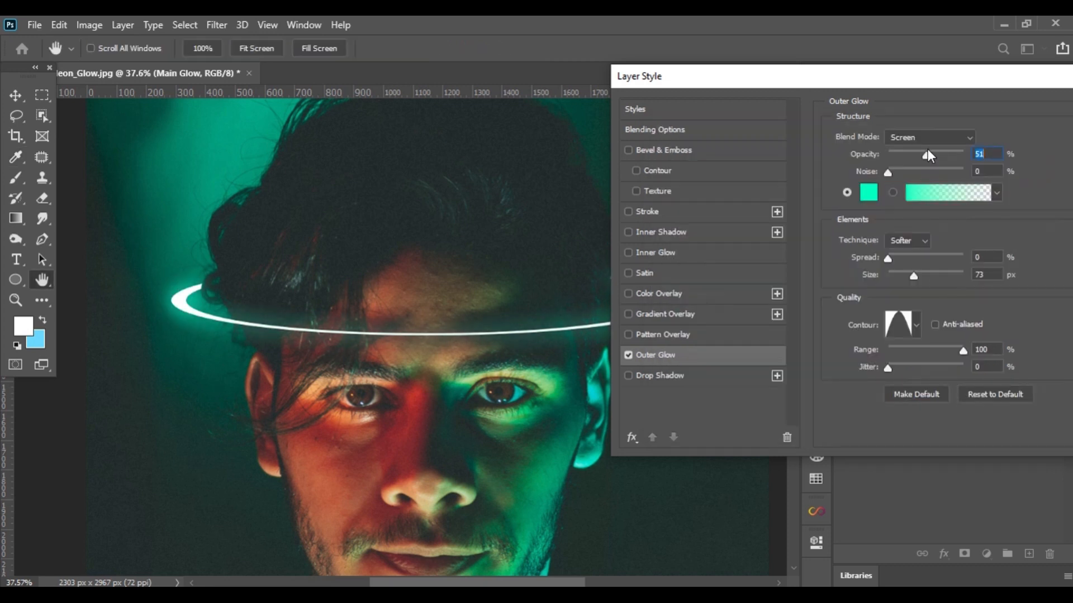
{"action": "left_click_drag", "start_coordinate": [928, 154], "coordinate": [968, 162]}
{"action": "left_click_drag", "start_coordinate": [842, 79], "coordinate": [806, 98]}
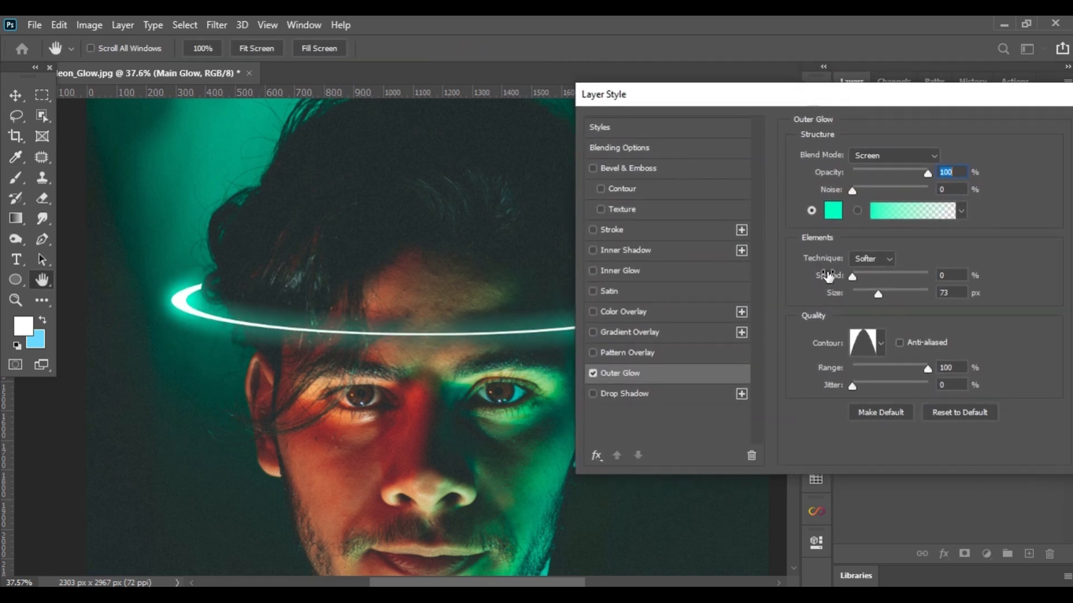
Step: Set the Outer Glow's technique to Softer, spread to 0% and size to 57 px
{"action": "left_click", "coordinate": [866, 259]}
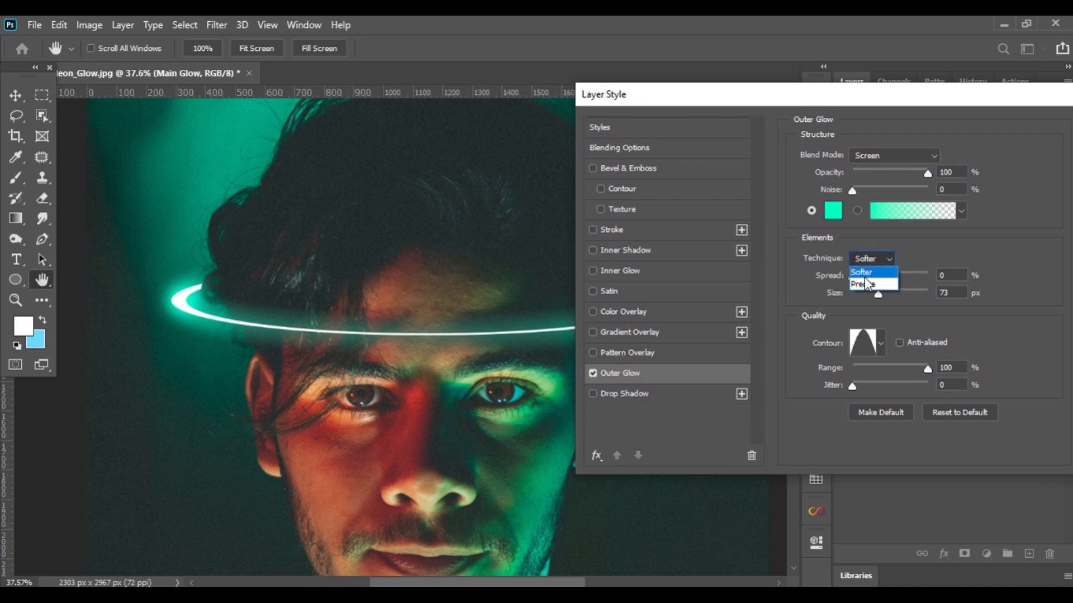
{"action": "left_click", "coordinate": [863, 272]}
{"action": "left_click_drag", "start_coordinate": [852, 277], "coordinate": [799, 283]}
{"action": "left_click_drag", "start_coordinate": [807, 94], "coordinate": [594, 91]}
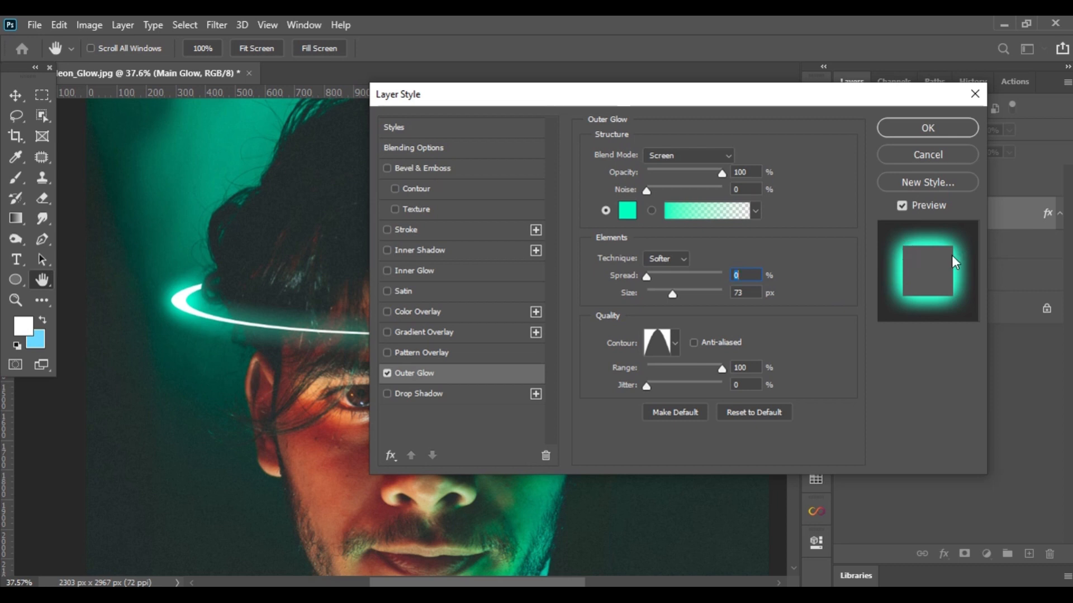
{"action": "mouse_move", "coordinate": [649, 277]}
{"action": "left_mouse_down"}
{"action": "mouse_move", "coordinate": [726, 270]}
{"action": "mouse_move", "coordinate": [646, 282]}
{"action": "left_mouse_up"}
{"action": "mouse_move", "coordinate": [672, 293]}
{"action": "left_mouse_down"}
{"action": "mouse_move", "coordinate": [693, 300]}
{"action": "mouse_move", "coordinate": [666, 303]}
{"action": "left_mouse_up"}
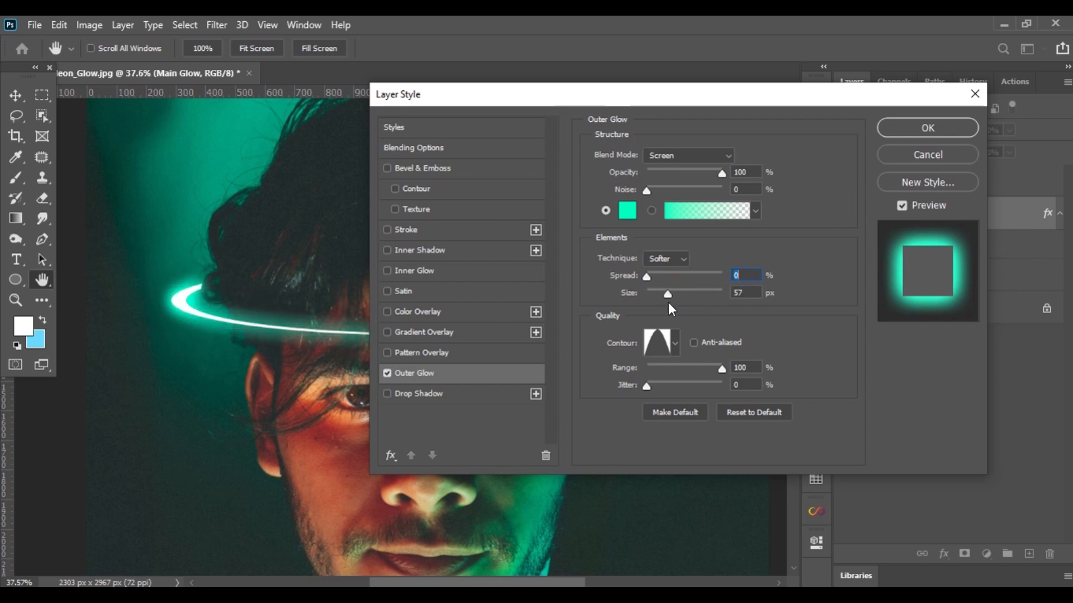
{"action": "left_click", "coordinate": [668, 303]}
{"action": "left_click", "coordinate": [744, 291]}
Step: Choose the arch-shaped contour with anti-aliasing for the Outer Glow and apply the layer style
{"action": "left_click", "coordinate": [676, 340]}
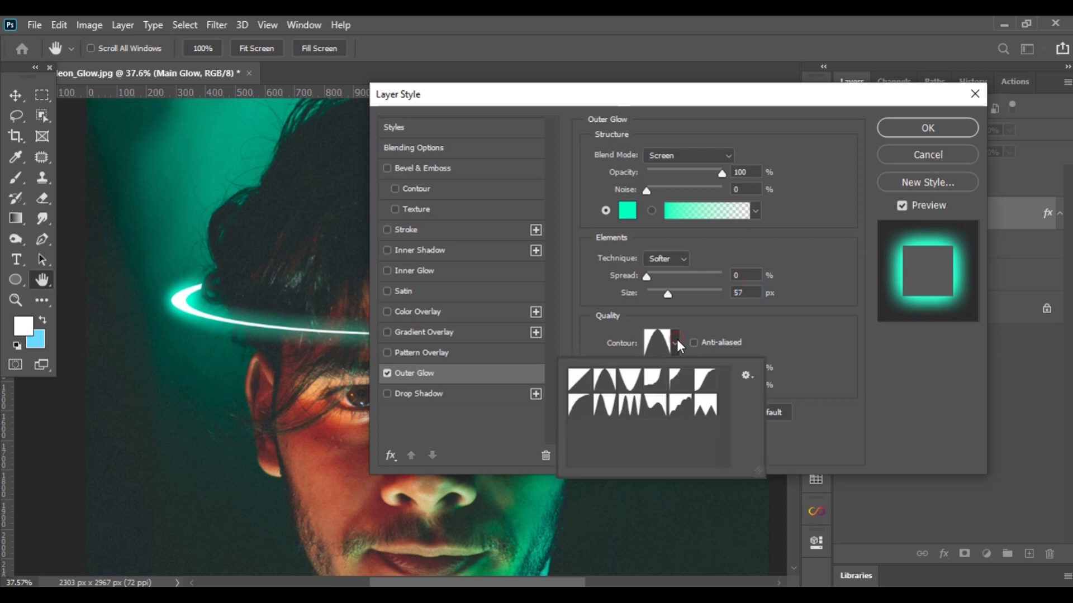
{"action": "left_click", "coordinate": [606, 383]}
{"action": "left_click", "coordinate": [805, 310]}
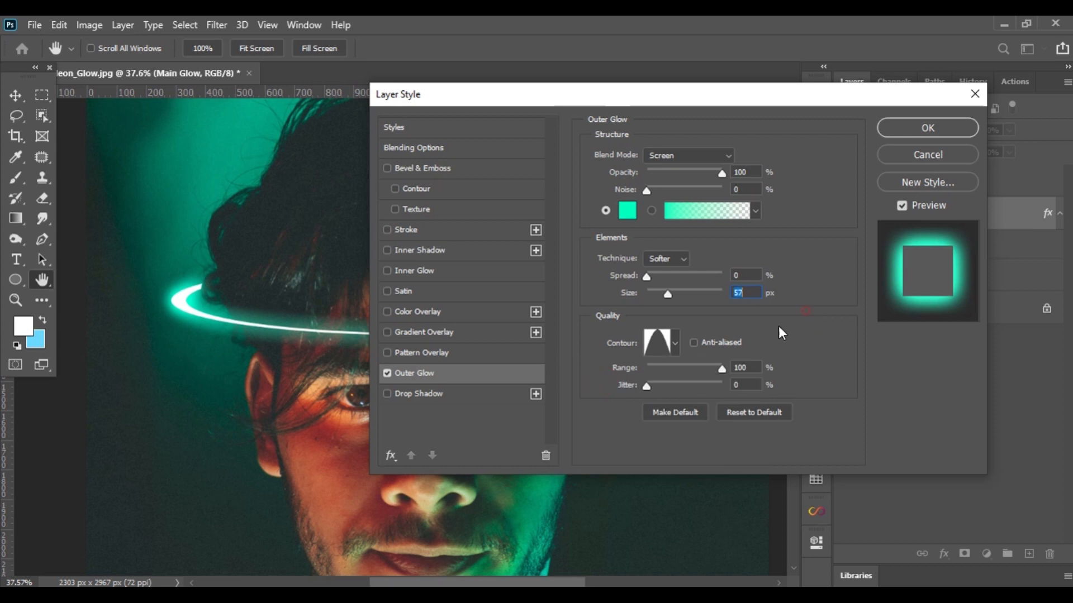
{"action": "left_click", "coordinate": [693, 342]}
{"action": "left_click", "coordinate": [920, 129]}
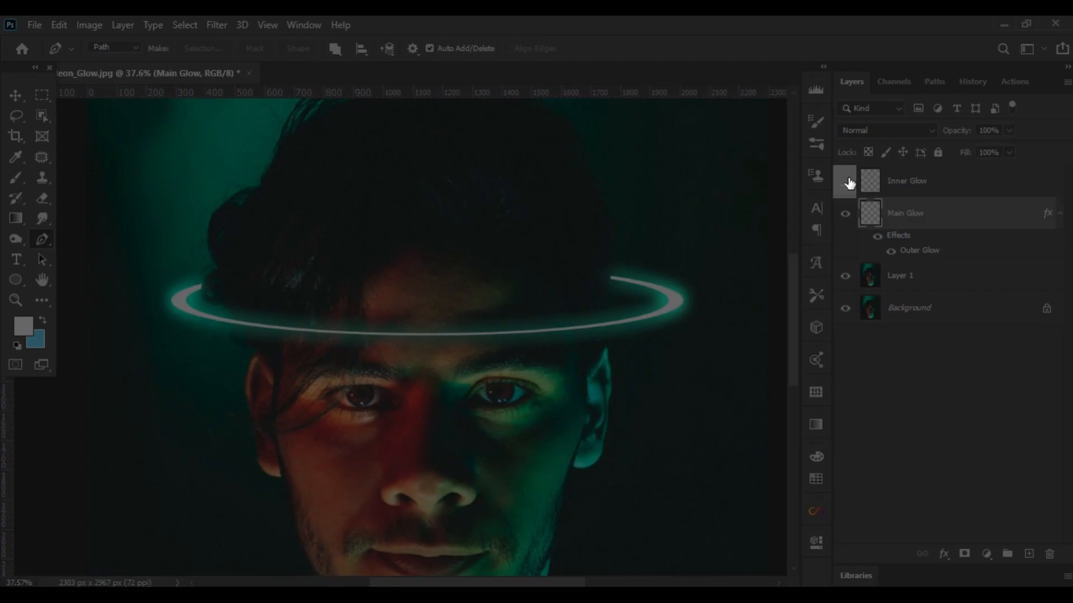
Step: Show the Inner Glow layer again and enable an Inner Glow style on it
{"action": "left_click", "coordinate": [845, 180]}
{"action": "left_click", "coordinate": [1018, 182]}
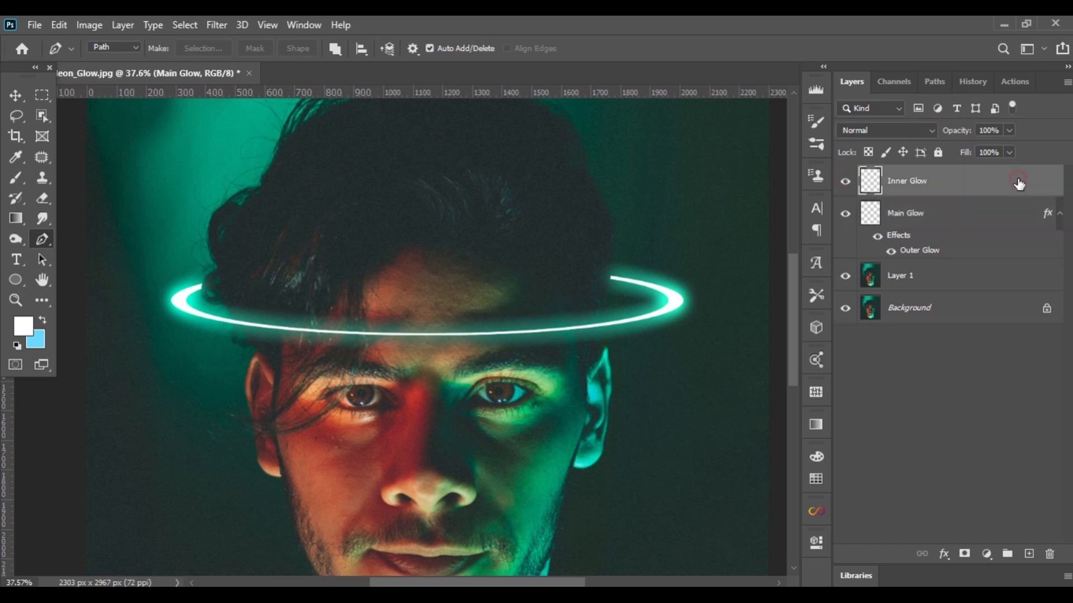
{"action": "double_click", "coordinate": [1025, 184]}
{"action": "left_click_drag", "start_coordinate": [613, 98], "coordinate": [745, 107]}
{"action": "left_click", "coordinate": [512, 273]}
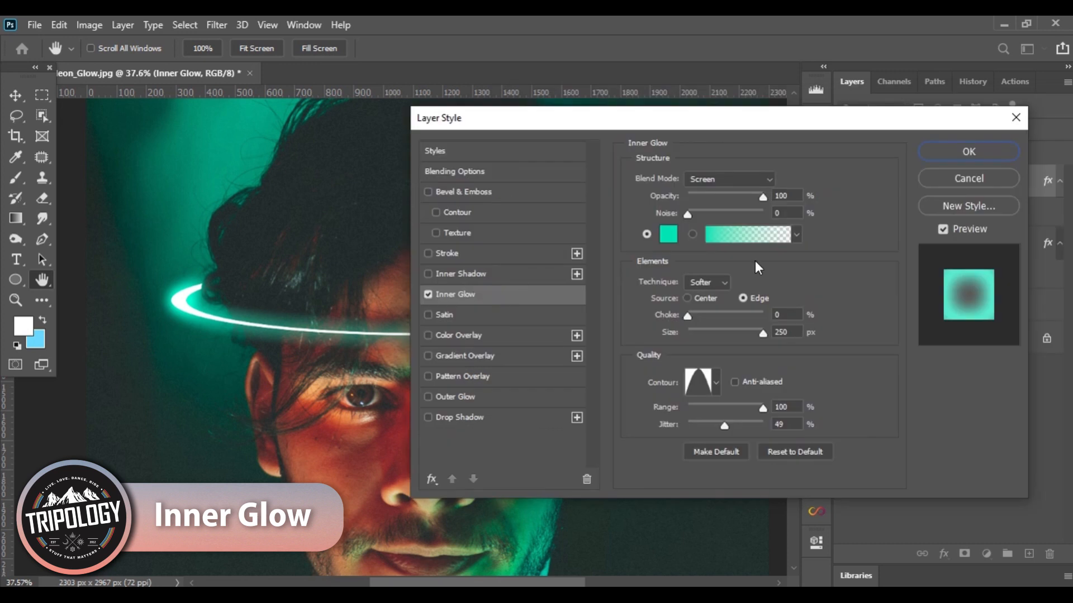
Step: Set the Inner Glow to Screen blend mode, 100% opacity and 250 px size with the arch-shaped contour, and apply the layer style
{"action": "left_click", "coordinate": [755, 175]}
{"action": "mouse_move", "coordinate": [764, 195]}
{"action": "left_mouse_down"}
{"action": "mouse_move", "coordinate": [730, 191]}
{"action": "mouse_move", "coordinate": [766, 195]}
{"action": "left_mouse_up"}
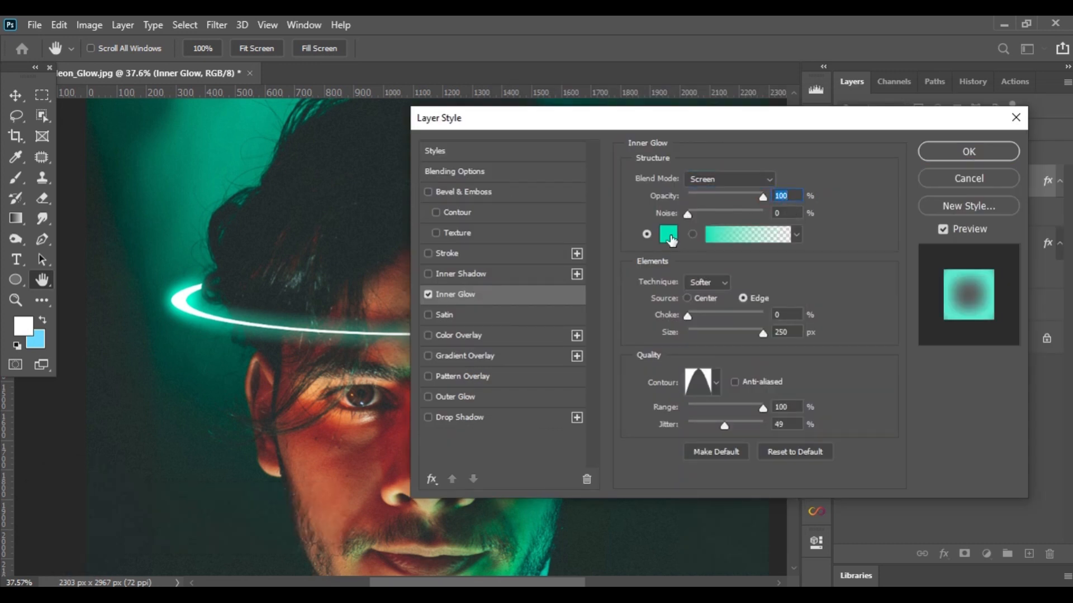
{"action": "left_click_drag", "start_coordinate": [752, 330], "coordinate": [764, 333]}
{"action": "left_click", "coordinate": [717, 384]}
{"action": "left_click", "coordinate": [717, 386]}
{"action": "left_click", "coordinate": [943, 154]}
{"action": "key", "text": "p"}
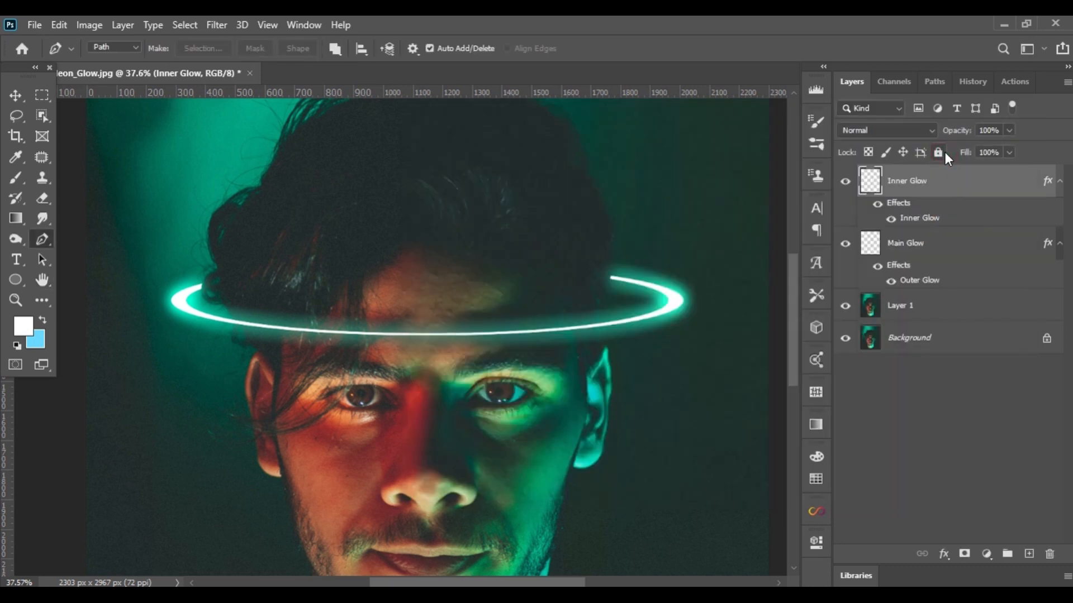
Step: Duplicate the Main Glow layer and apply a 25 px Gaussian Blur to the copy
{"action": "left_click", "coordinate": [934, 256]}
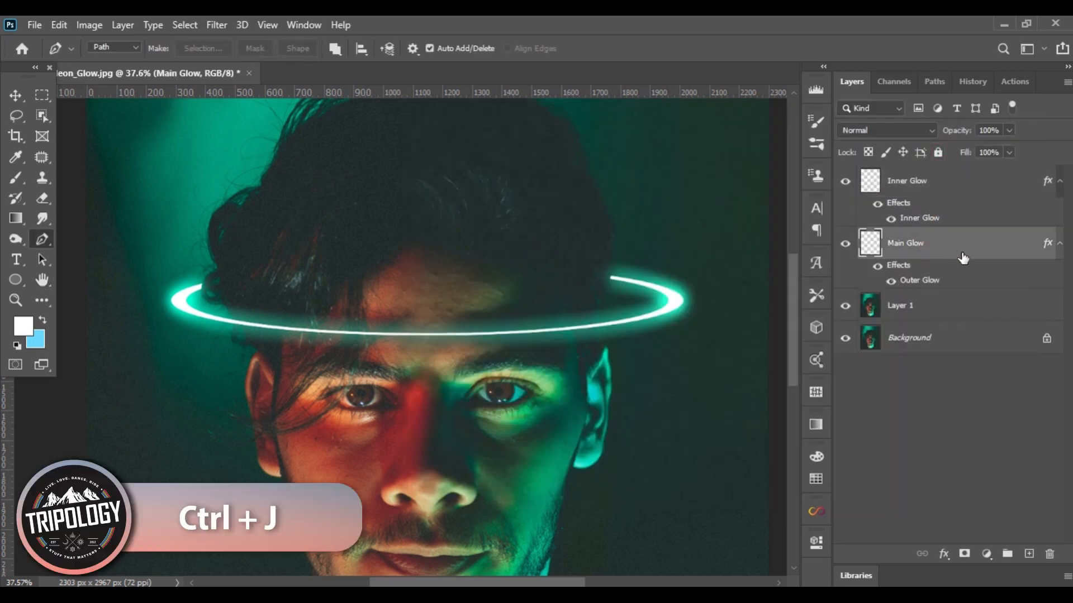
{"action": "key", "text": "ctrl+j"}
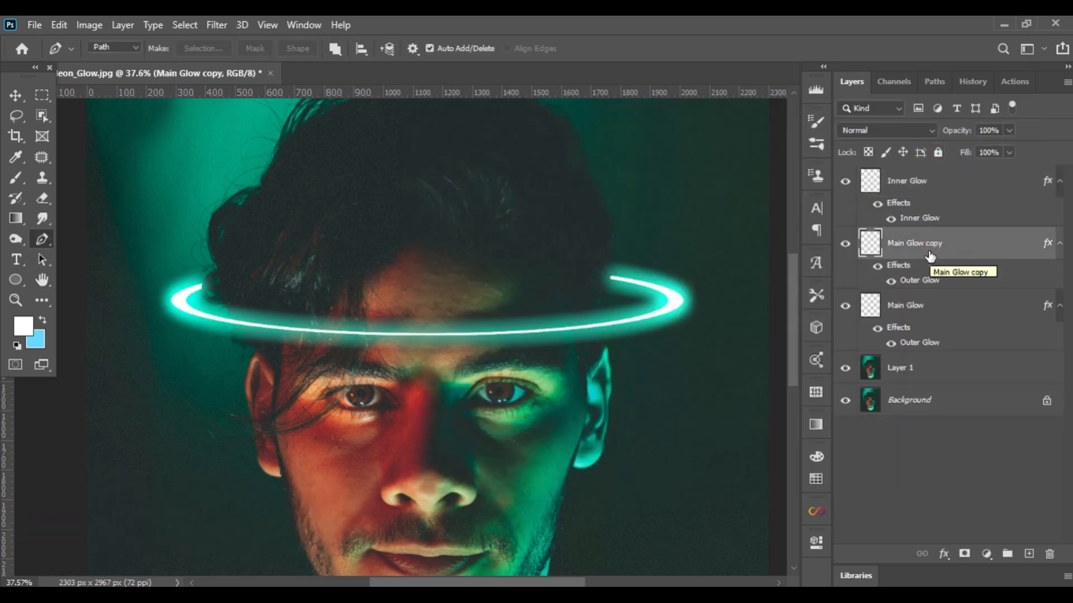
{"action": "left_click", "coordinate": [219, 26]}
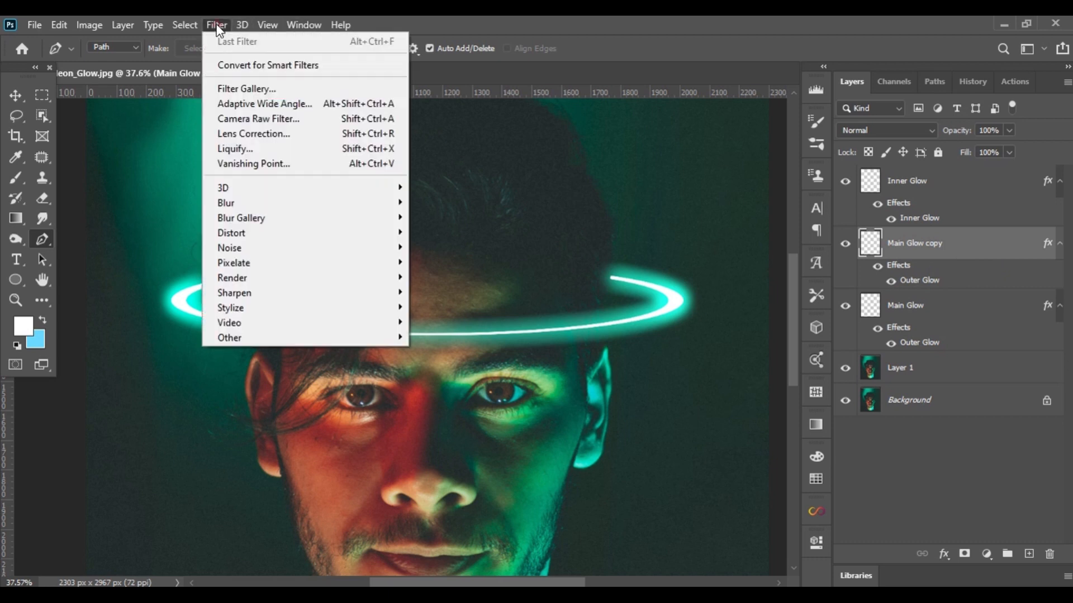
{"action": "left_click", "coordinate": [243, 199]}
{"action": "left_click", "coordinate": [434, 262]}
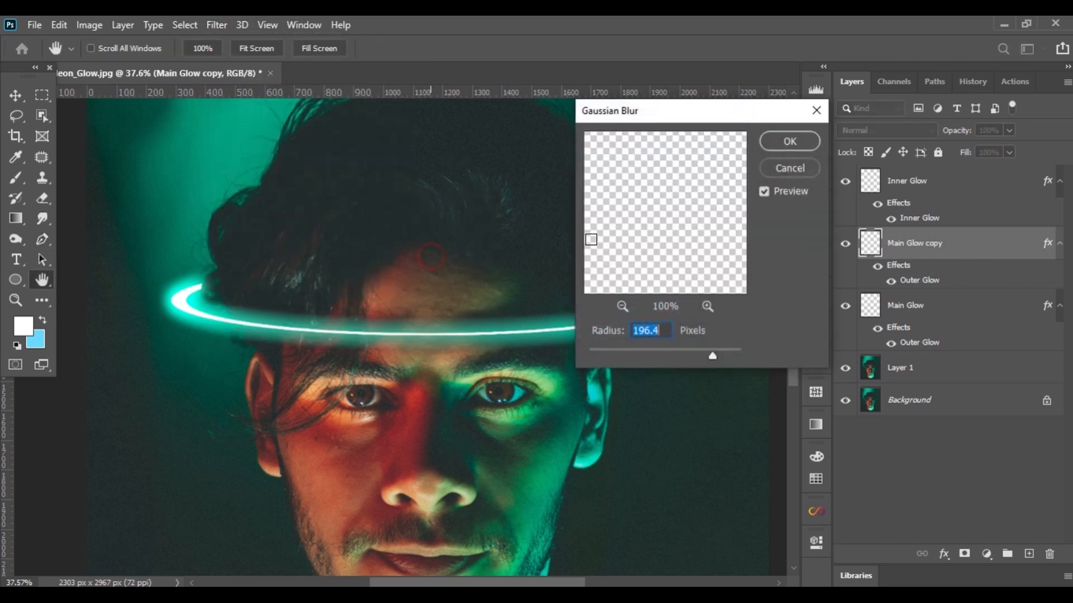
{"action": "left_click", "coordinate": [715, 362]}
{"action": "left_click_drag", "start_coordinate": [716, 354], "coordinate": [753, 352]}
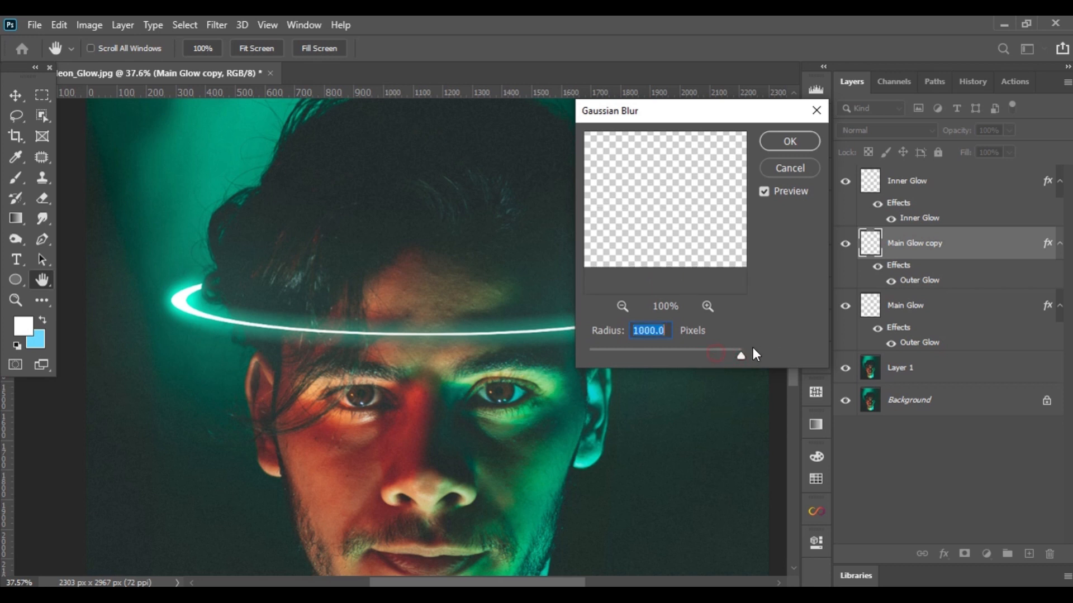
{"action": "left_click", "coordinate": [606, 349]}
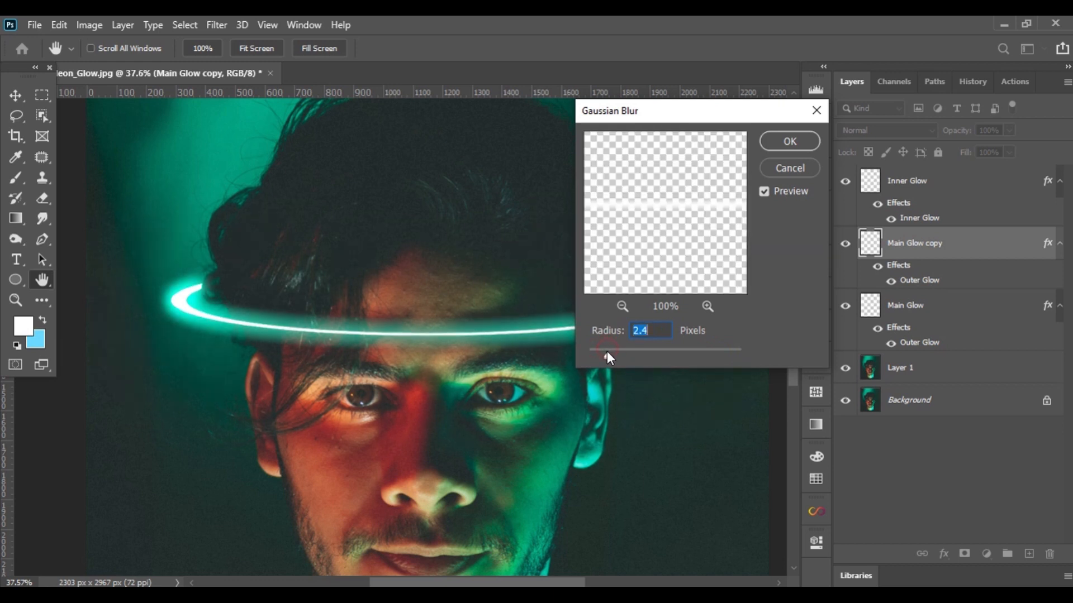
{"action": "left_click_drag", "start_coordinate": [618, 354], "coordinate": [659, 350]}
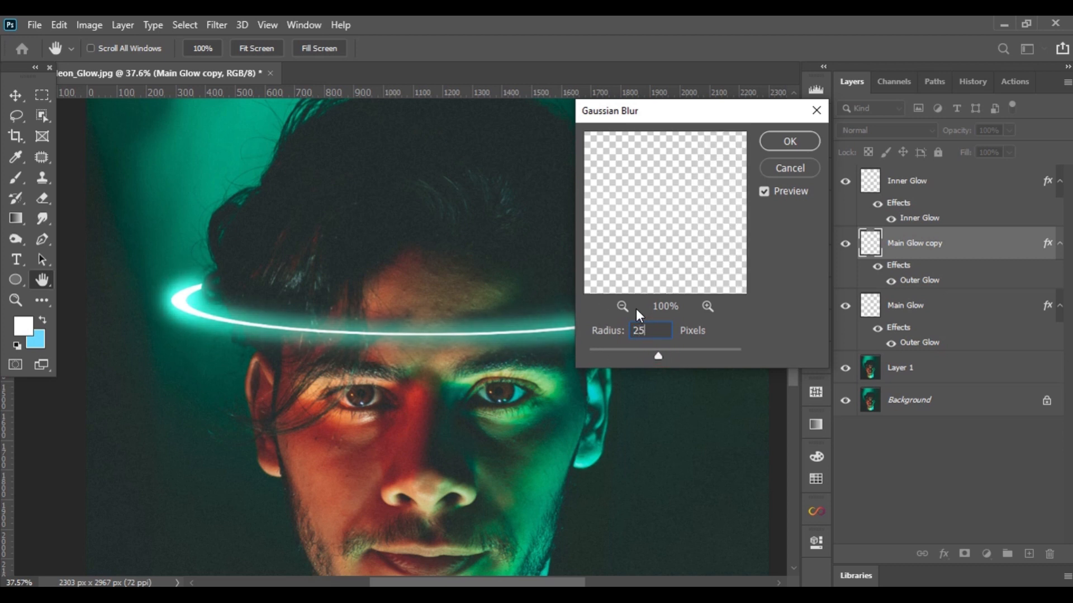
{"action": "key", "text": "Return"}
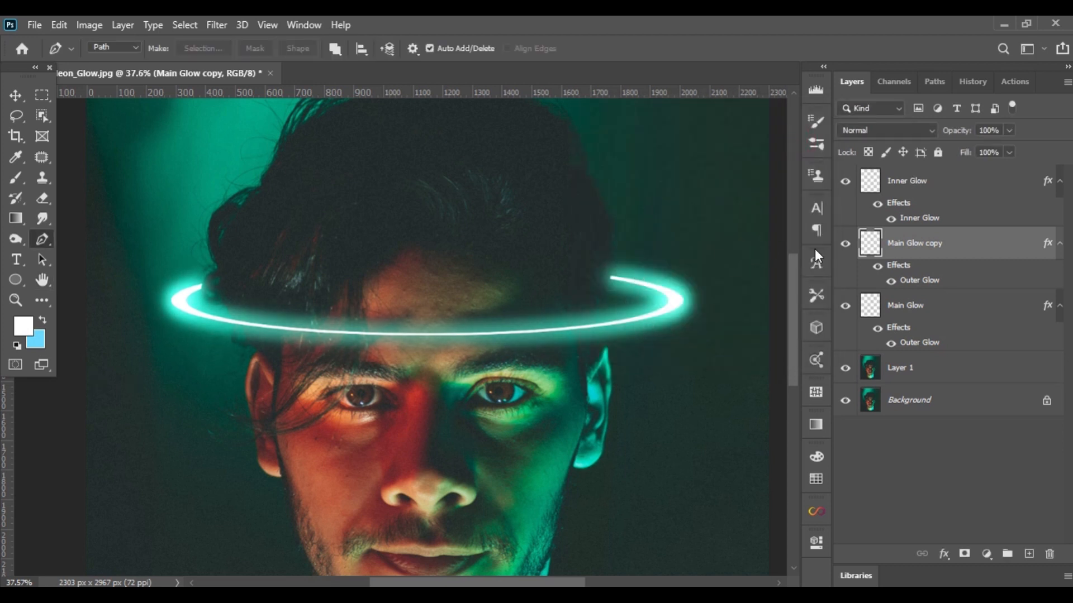
{"action": "left_click", "coordinate": [842, 245]}
{"action": "left_click", "coordinate": [842, 244]}
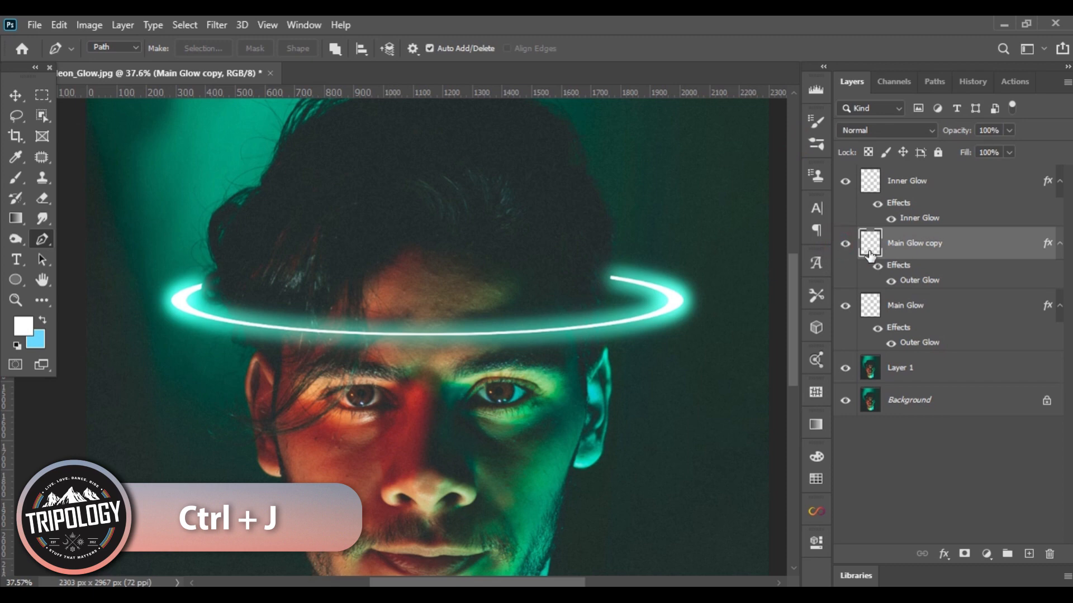
Step: Duplicate the blurred Main Glow copy and apply a Gaussian Blur with a 50 px radius to the new layer
{"action": "key", "text": "ctrl+j"}
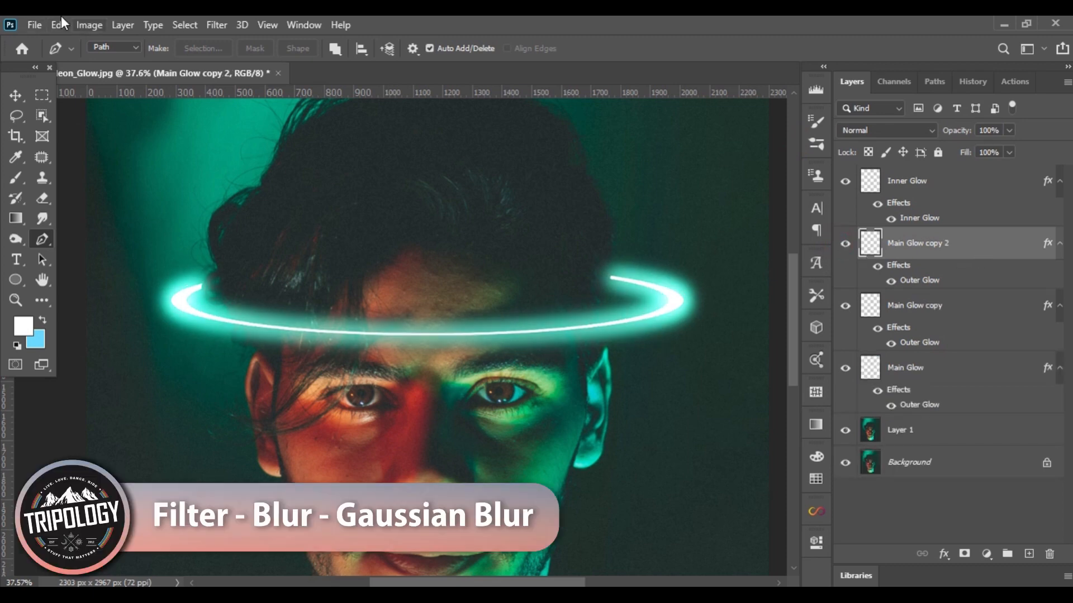
{"action": "left_click", "coordinate": [219, 25]}
{"action": "mouse_move", "coordinate": [235, 201]}
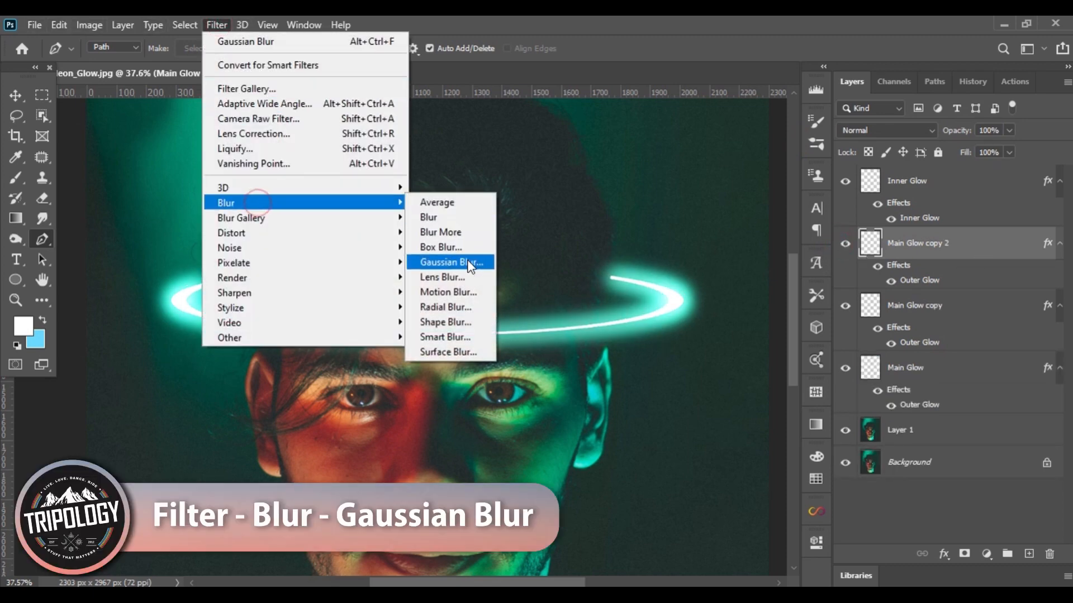
{"action": "left_click", "coordinate": [442, 263]}
{"action": "mouse_move", "coordinate": [659, 355]}
{"action": "left_mouse_down"}
{"action": "mouse_move", "coordinate": [679, 360]}
{"action": "mouse_move", "coordinate": [669, 351]}
{"action": "left_mouse_up"}
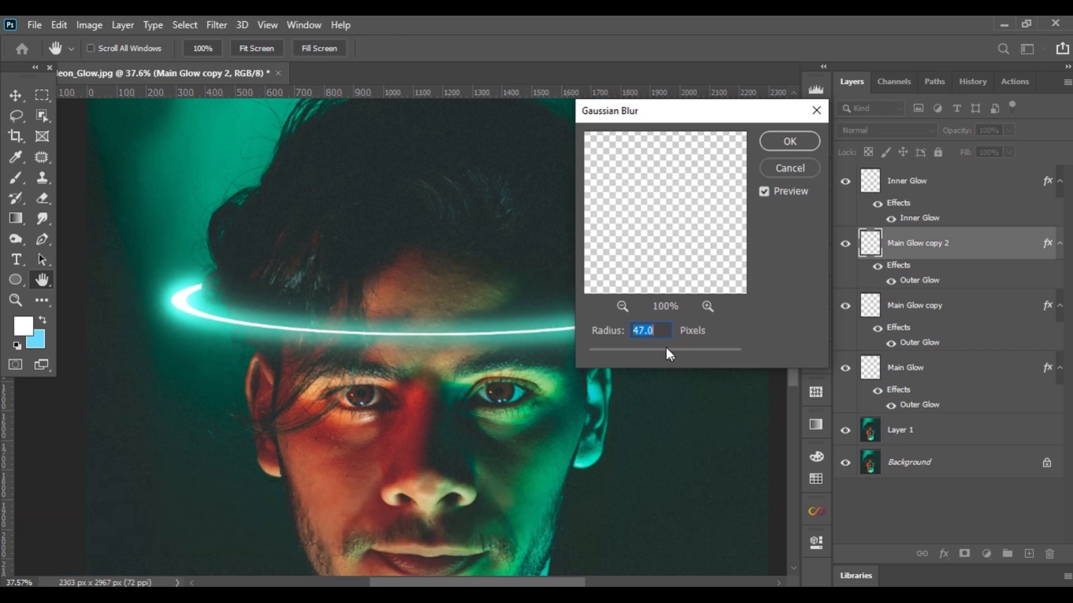
{"action": "type", "text": "50"}
{"action": "left_click", "coordinate": [788, 138]}
{"action": "key", "text": "p"}
Step: Group the Inner Glow layer and all three Main Glow layers, and name the group Glow
{"action": "left_click", "coordinate": [944, 180]}
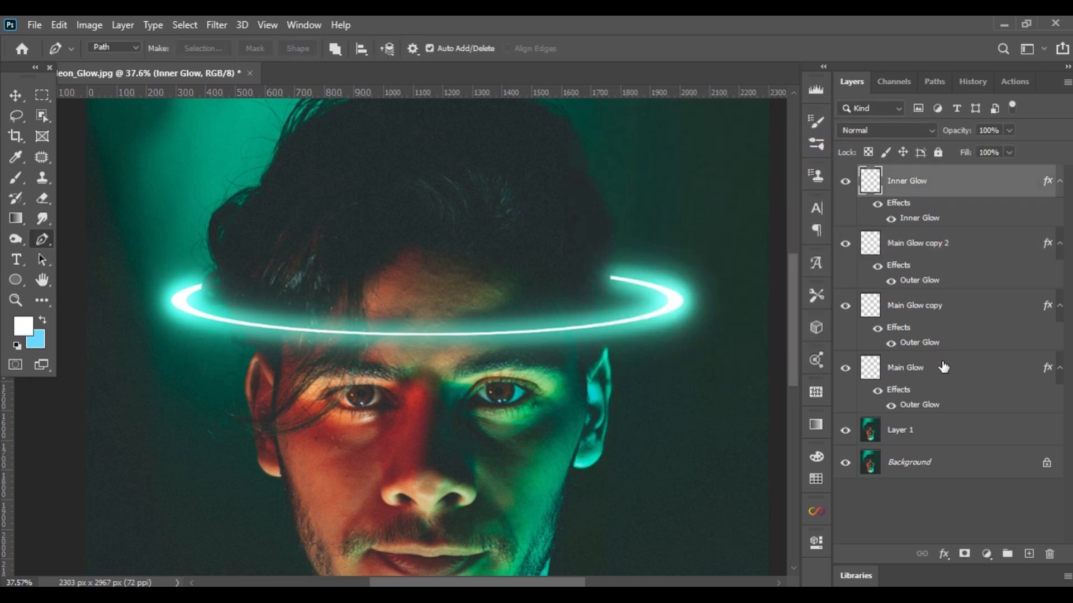
{"action": "left_click", "coordinate": [943, 363], "text": "shift"}
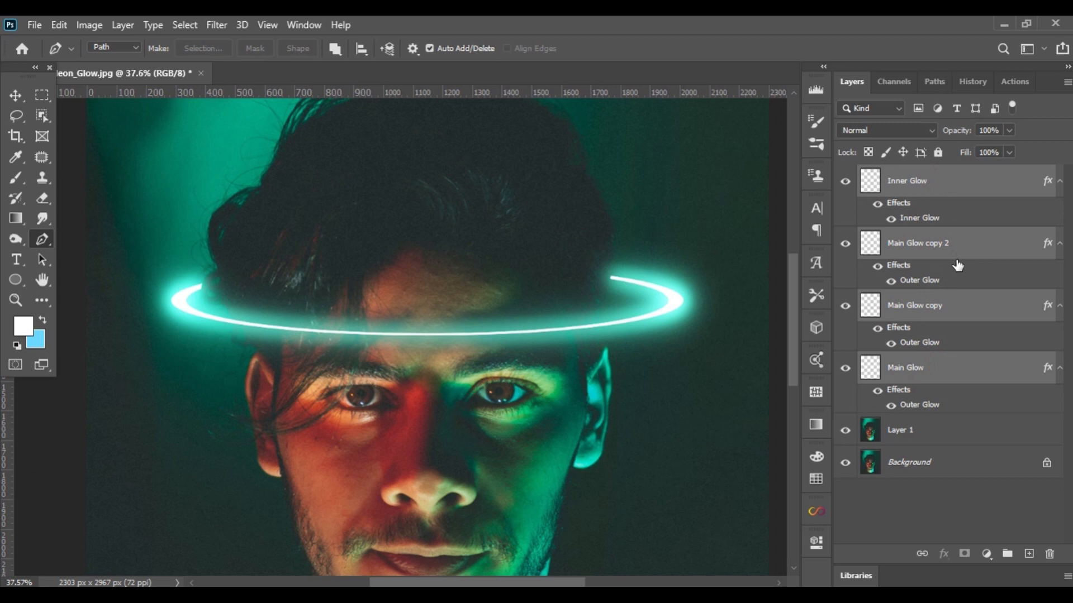
{"action": "key", "text": "ctrl+g"}
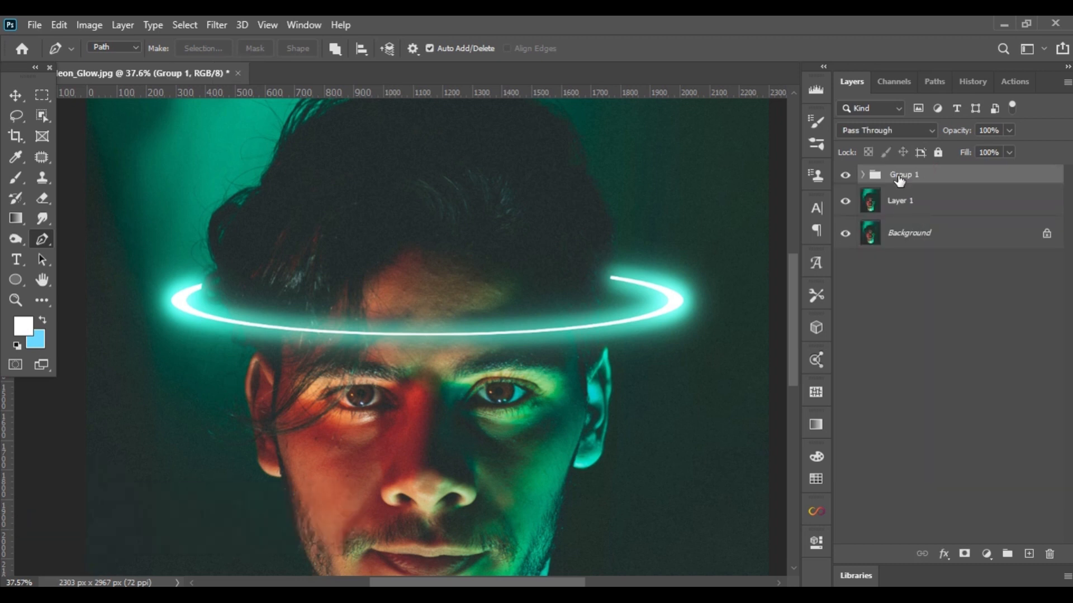
{"action": "double_click", "coordinate": [900, 175]}
{"action": "type", "text": "Glow"}
{"action": "left_click", "coordinate": [1001, 178]}
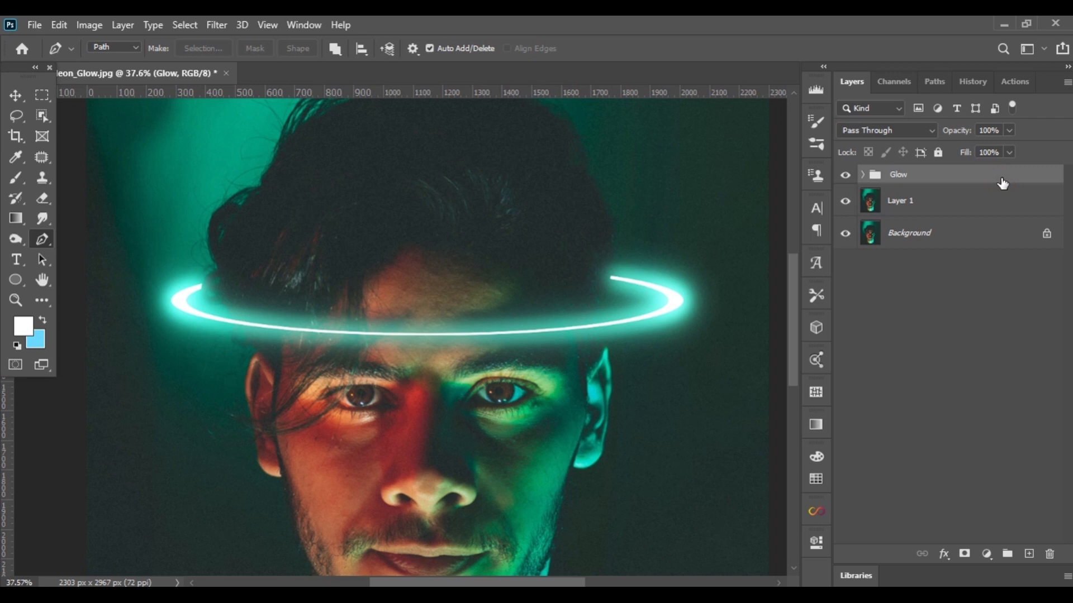
Step: Add a Gradient Map adjustment directly above Layer 1 and choose the Black, White gradient preset for it
{"action": "left_click", "coordinate": [946, 197]}
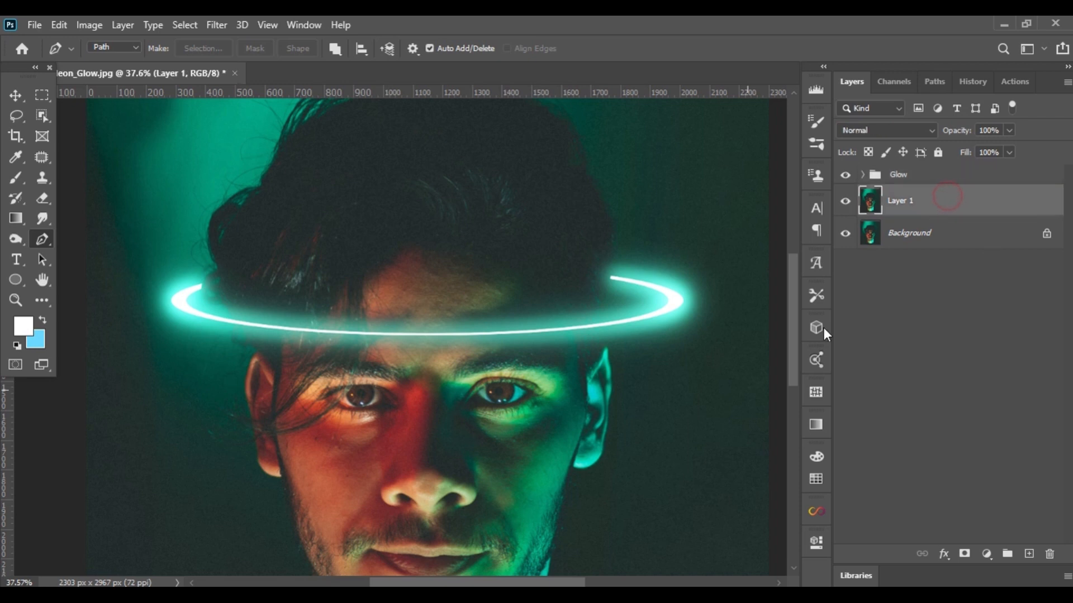
{"action": "scroll", "coordinate": [575, 427], "scroll_direction": "down", "scroll_amount": 4}
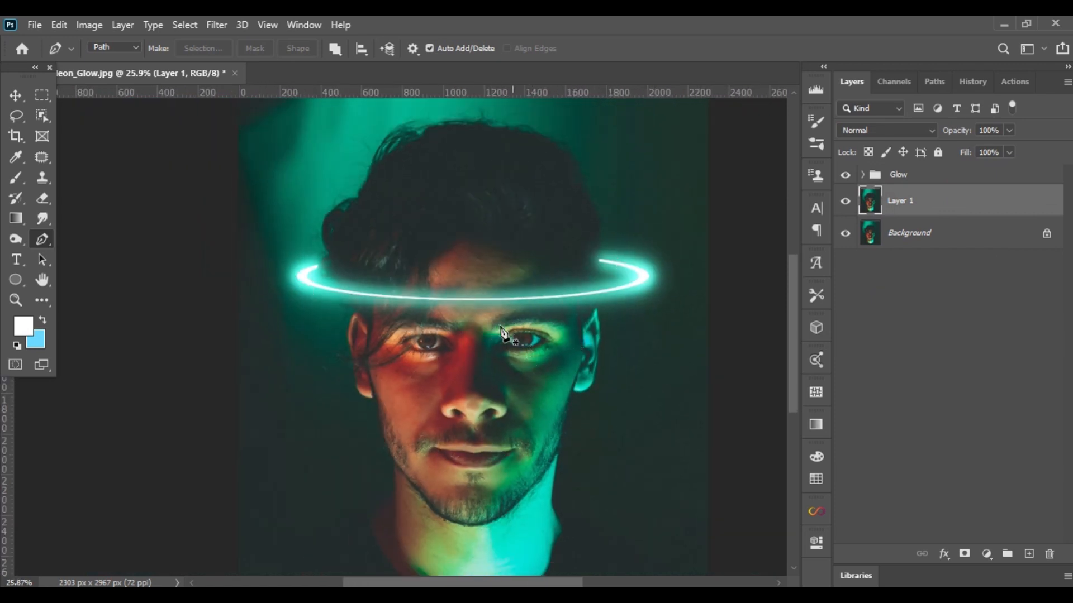
{"action": "scroll", "coordinate": [502, 334], "scroll_direction": "down", "scroll_amount": 1}
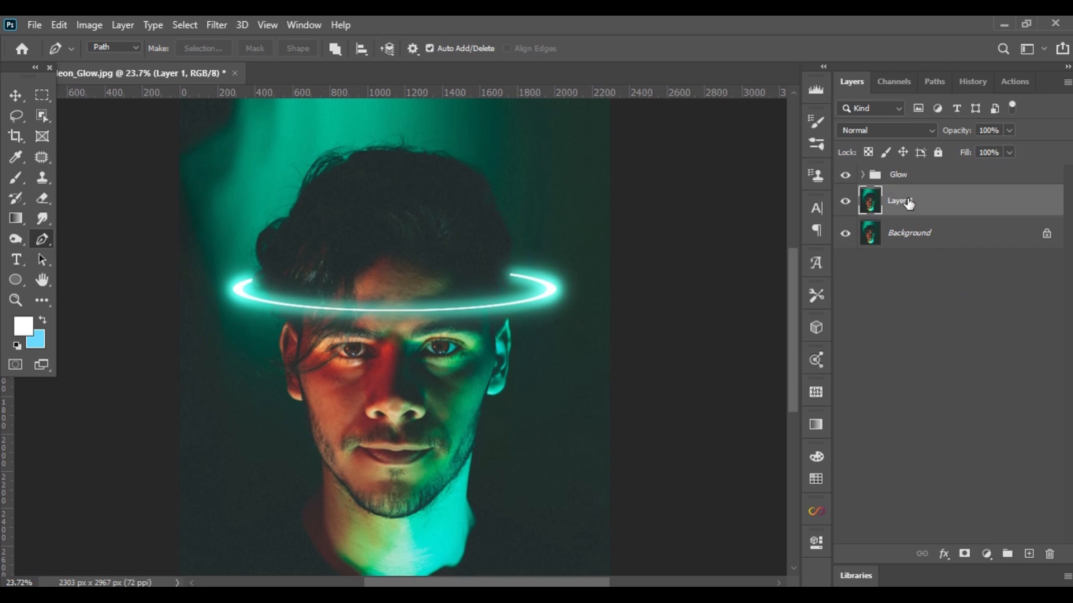
{"action": "left_click", "coordinate": [987, 554]}
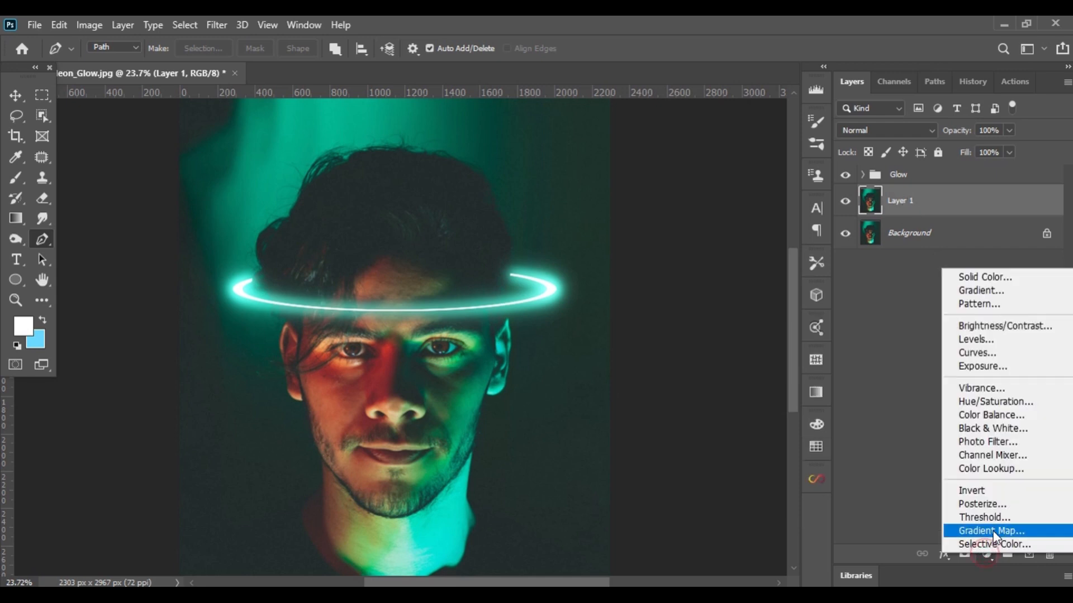
{"action": "left_click", "coordinate": [994, 532]}
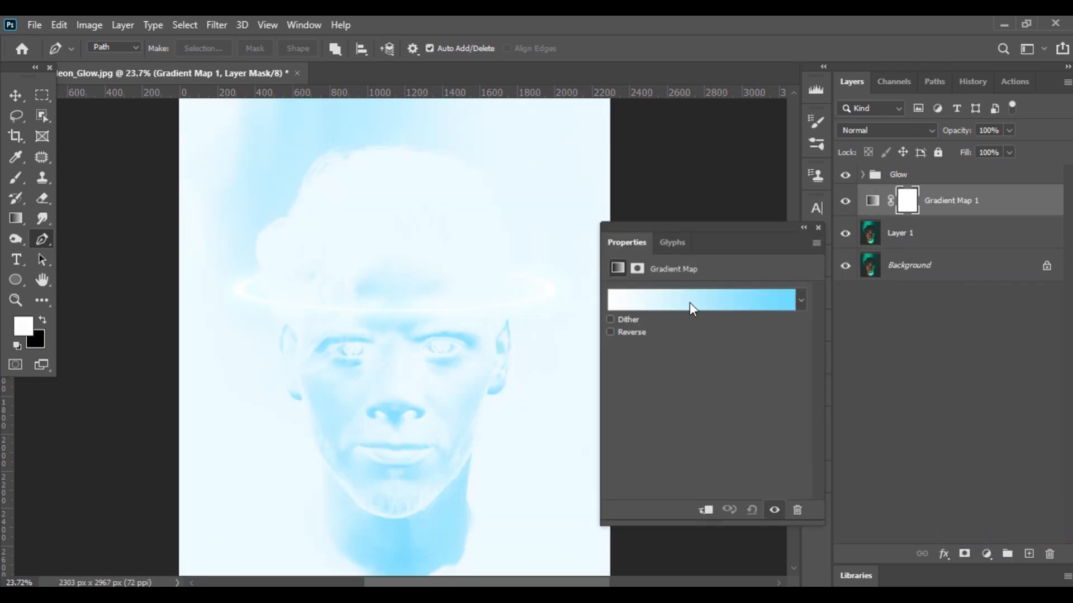
{"action": "left_click", "coordinate": [690, 303]}
{"action": "left_click", "coordinate": [823, 106]}
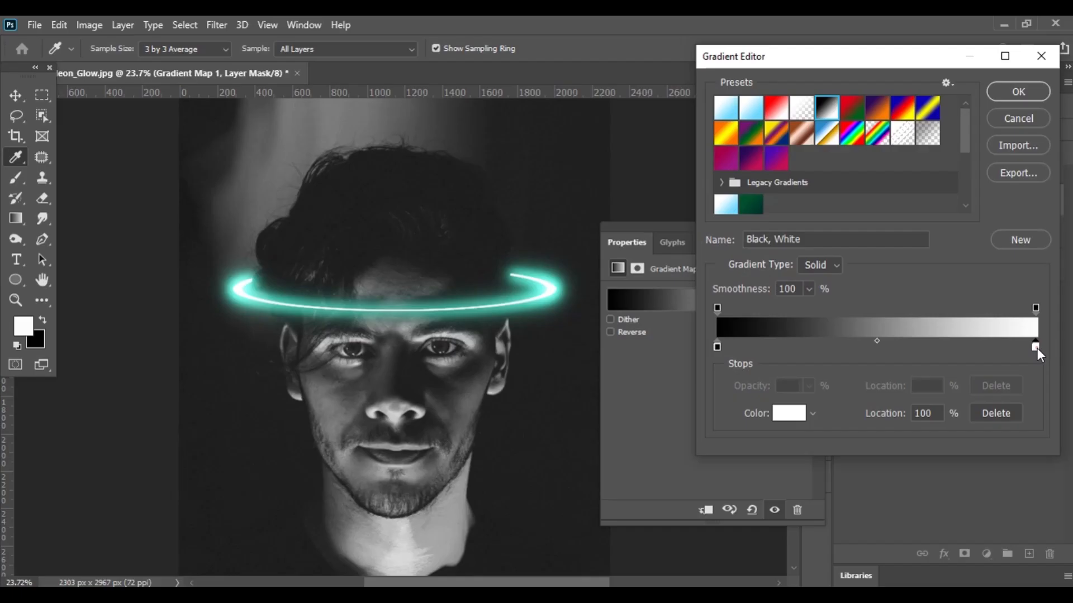
Step: Move the gradient's white stop to 50% and recolour it bright turquoise with a hue of 171°
{"action": "left_click_drag", "start_coordinate": [1037, 347], "coordinate": [889, 346]}
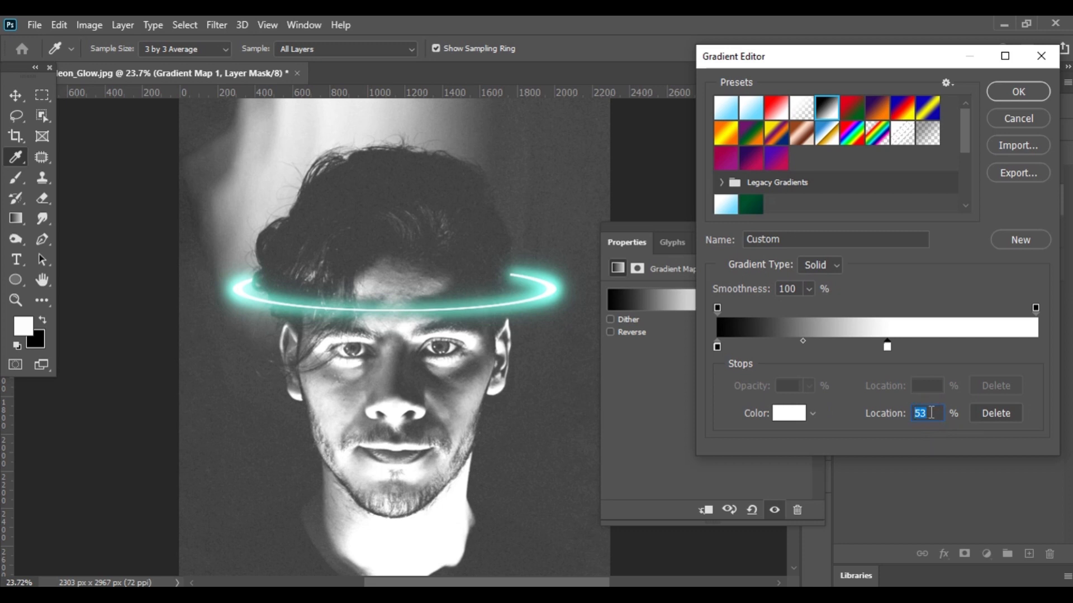
{"action": "type", "text": "50"}
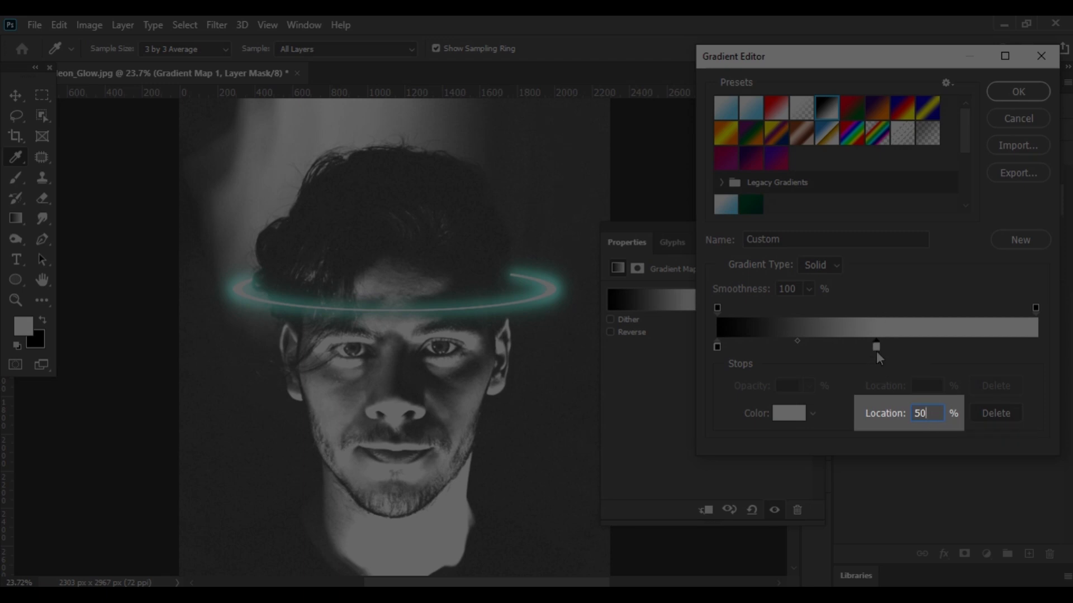
{"action": "left_click", "coordinate": [876, 350]}
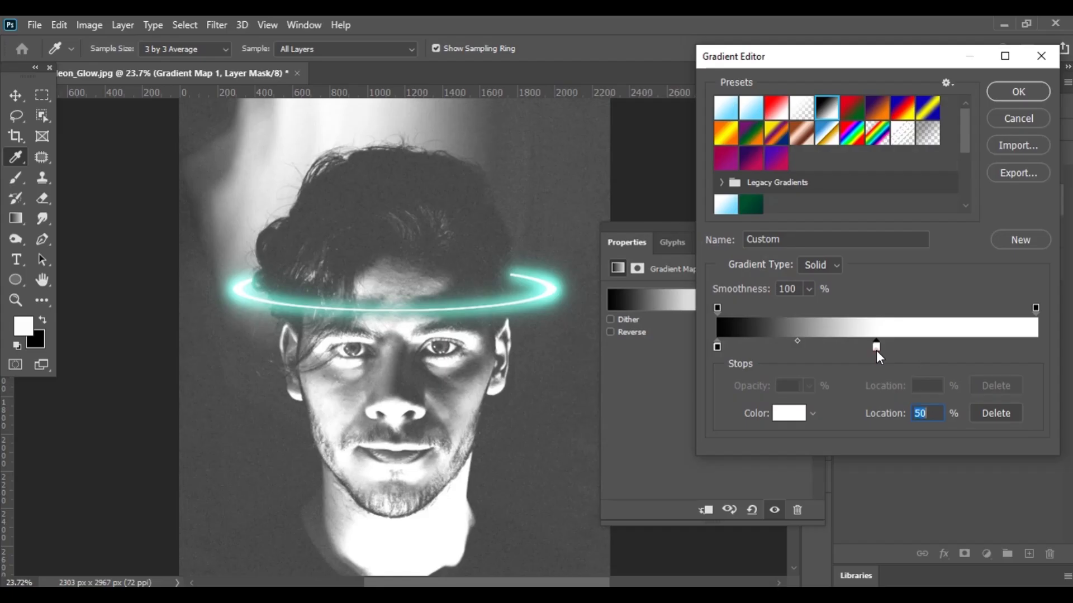
{"action": "left_click", "coordinate": [796, 417]}
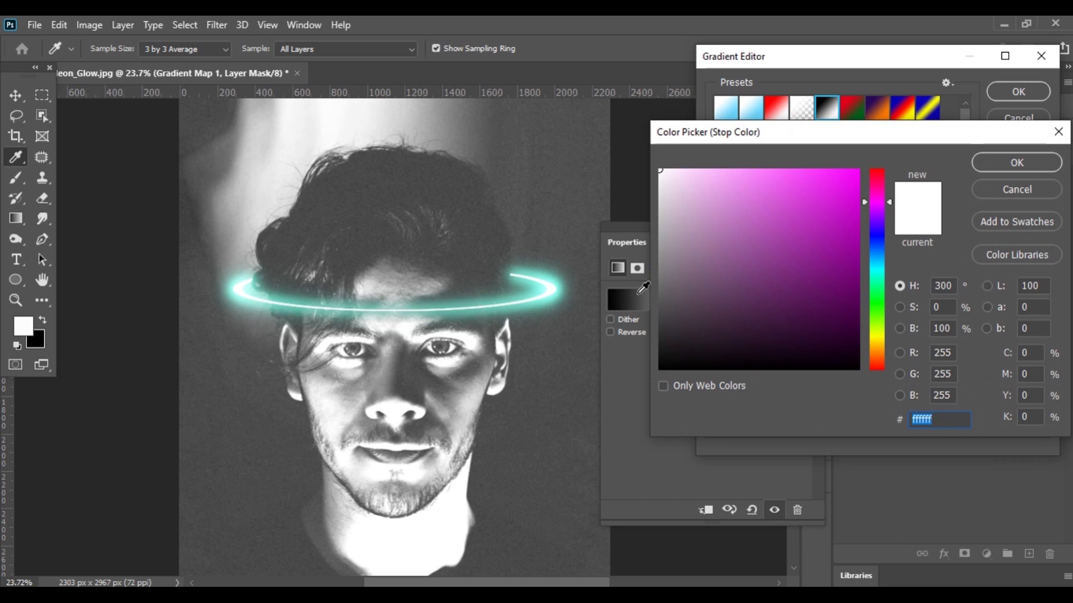
{"action": "left_click_drag", "start_coordinate": [874, 248], "coordinate": [874, 273]}
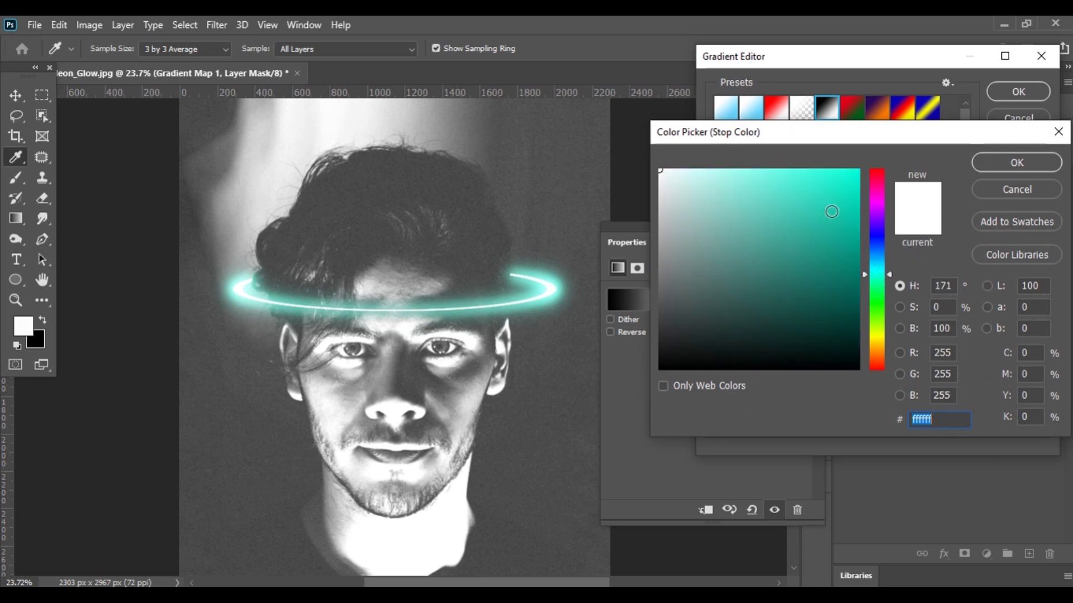
{"action": "left_click_drag", "start_coordinate": [838, 201], "coordinate": [874, 166]}
{"action": "left_click", "coordinate": [1017, 162]}
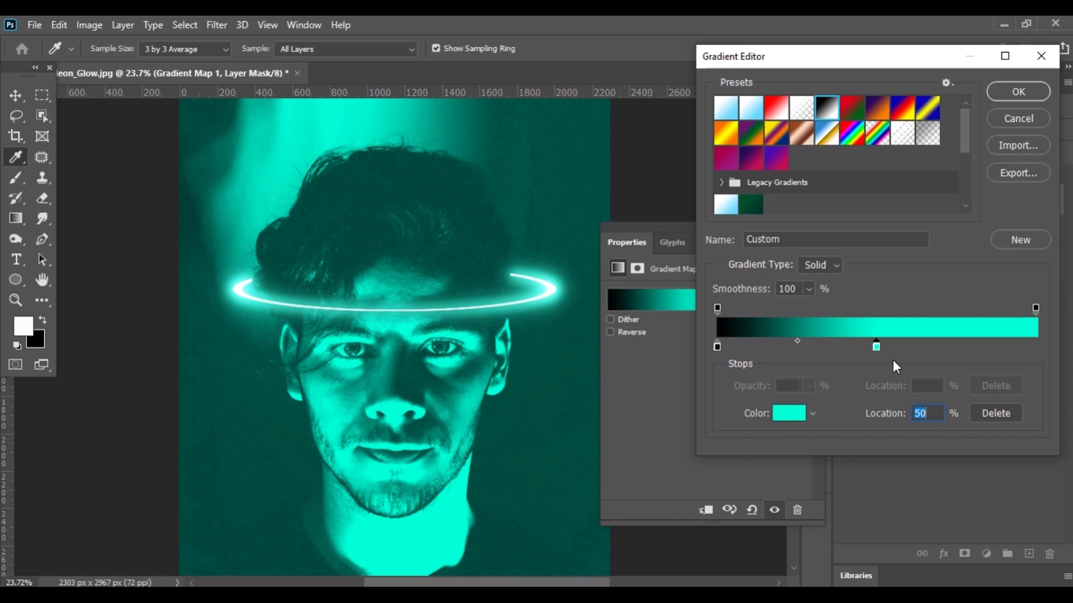
Step: Recolour the gradient's black stop to a very dark green and apply the edited gradient
{"action": "double_click", "coordinate": [718, 348]}
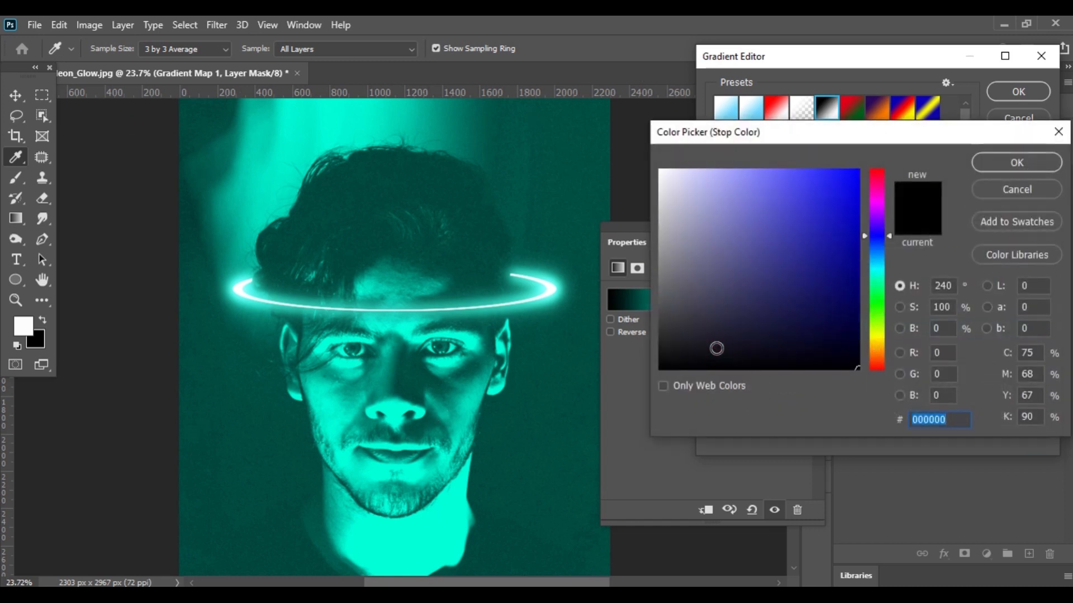
{"action": "left_click_drag", "start_coordinate": [880, 290], "coordinate": [838, 342]}
{"action": "left_click", "coordinate": [1016, 162]}
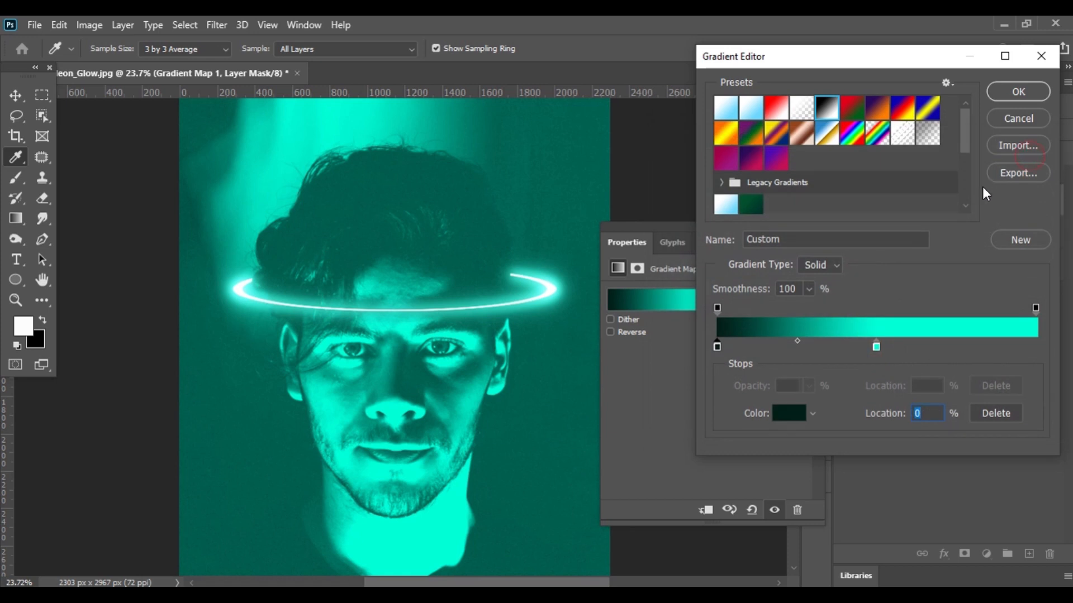
{"action": "left_click", "coordinate": [1007, 99]}
{"action": "left_click", "coordinate": [818, 228]}
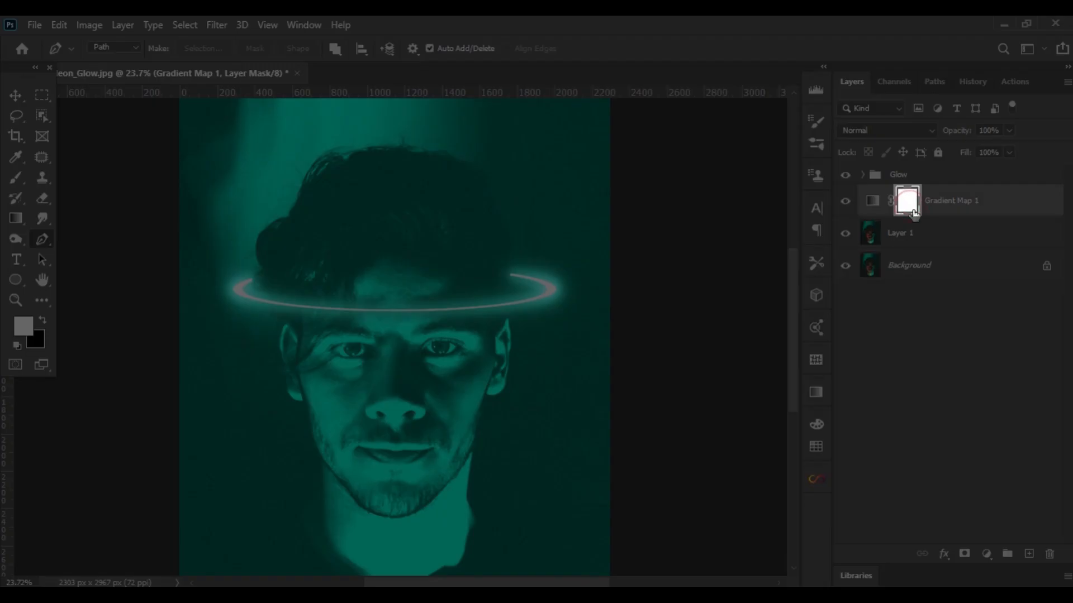
Step: Invert the Gradient Map's mask and paint it white over the forehead and eyes along the ring with a soft 629 px brush
{"action": "key", "text": "ctrl+i"}
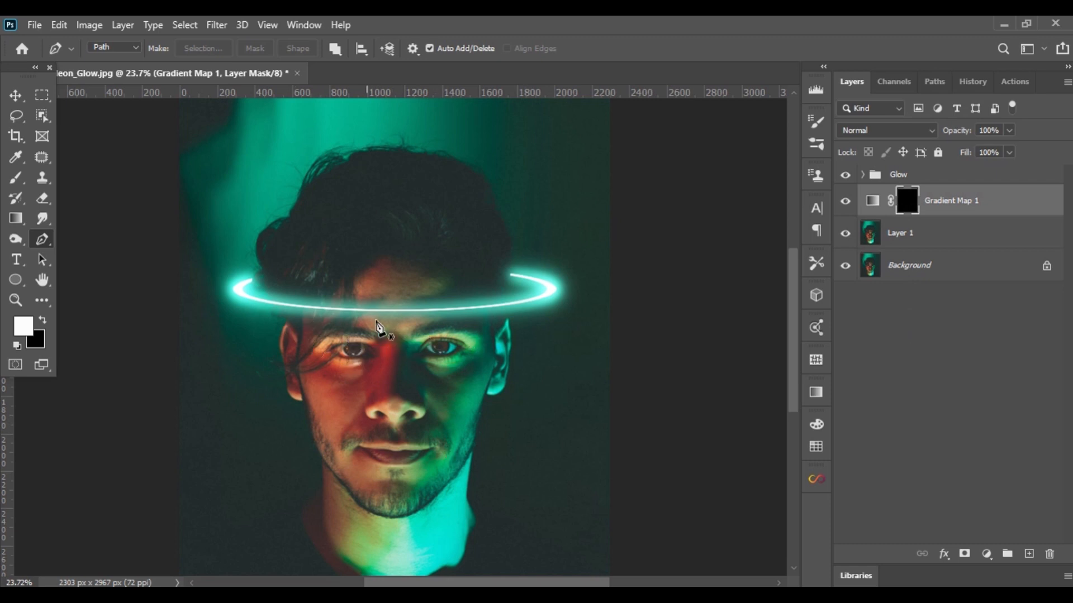
{"action": "scroll", "coordinate": [354, 312], "scroll_direction": "up", "scroll_amount": 5}
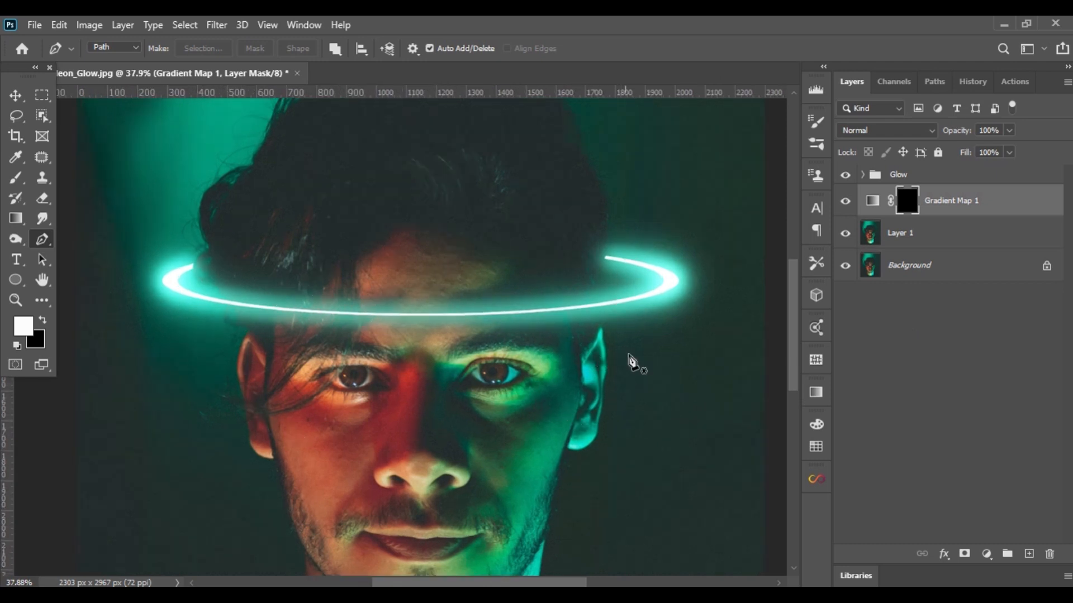
{"action": "left_click", "coordinate": [15, 179]}
{"action": "left_click_drag", "start_coordinate": [300, 290], "coordinate": [359, 290]}
{"action": "mouse_move", "coordinate": [242, 309]}
{"action": "left_mouse_down"}
{"action": "mouse_move", "coordinate": [232, 308]}
{"action": "mouse_move", "coordinate": [312, 325]}
{"action": "mouse_move", "coordinate": [550, 318]}
{"action": "left_mouse_up"}
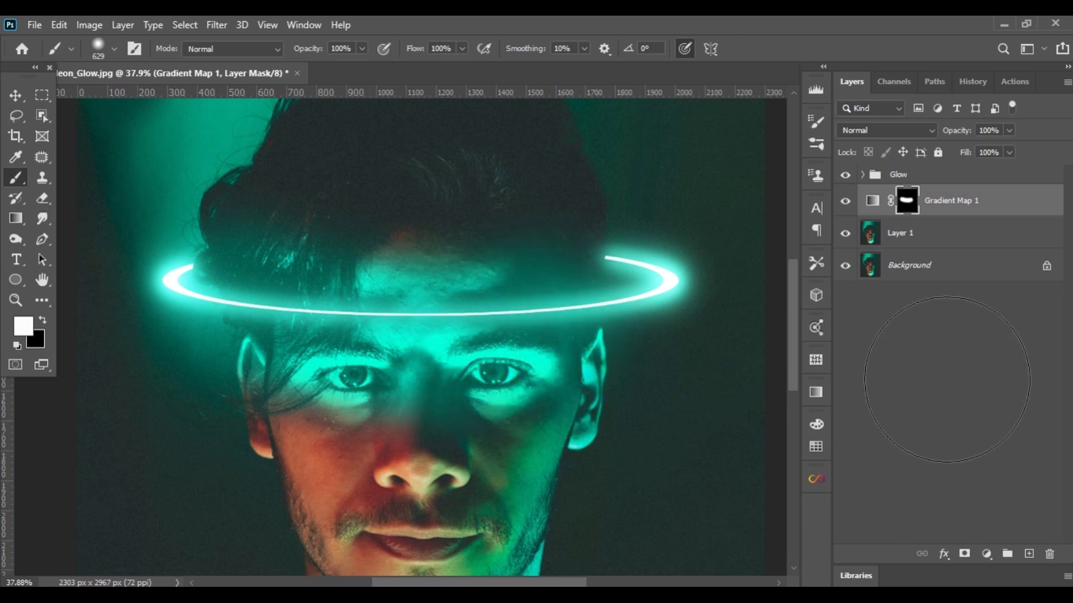
{"action": "scroll", "coordinate": [510, 468], "scroll_direction": "down", "scroll_amount": 5}
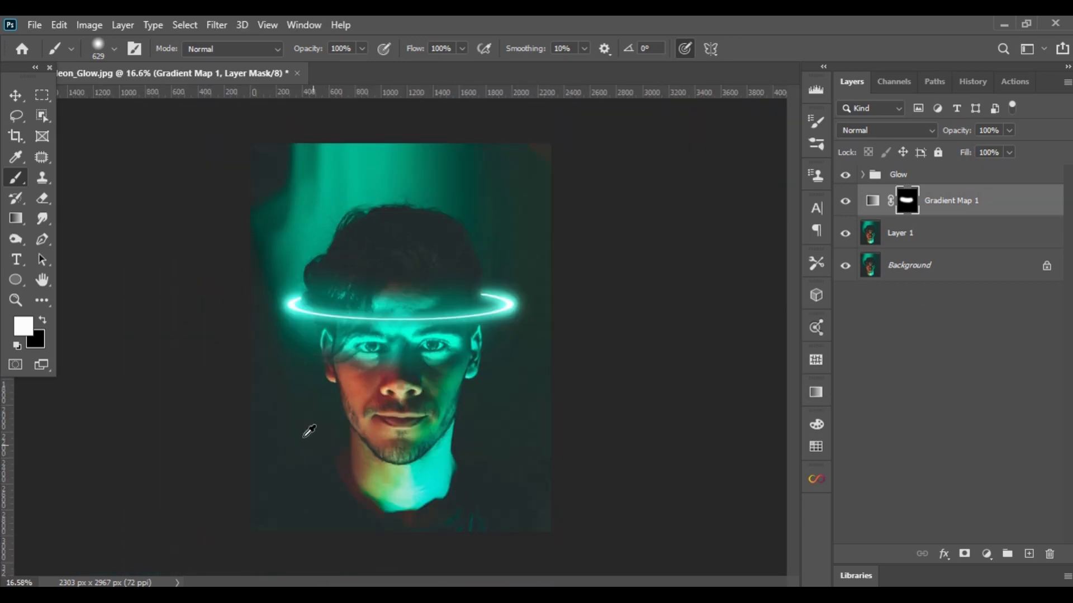
Step: Paint black on the Gradient Map's mask over the cheeks and beside the face to trim the turquoise light below the eyes
{"action": "scroll", "coordinate": [383, 316], "scroll_direction": "up", "scroll_amount": 3}
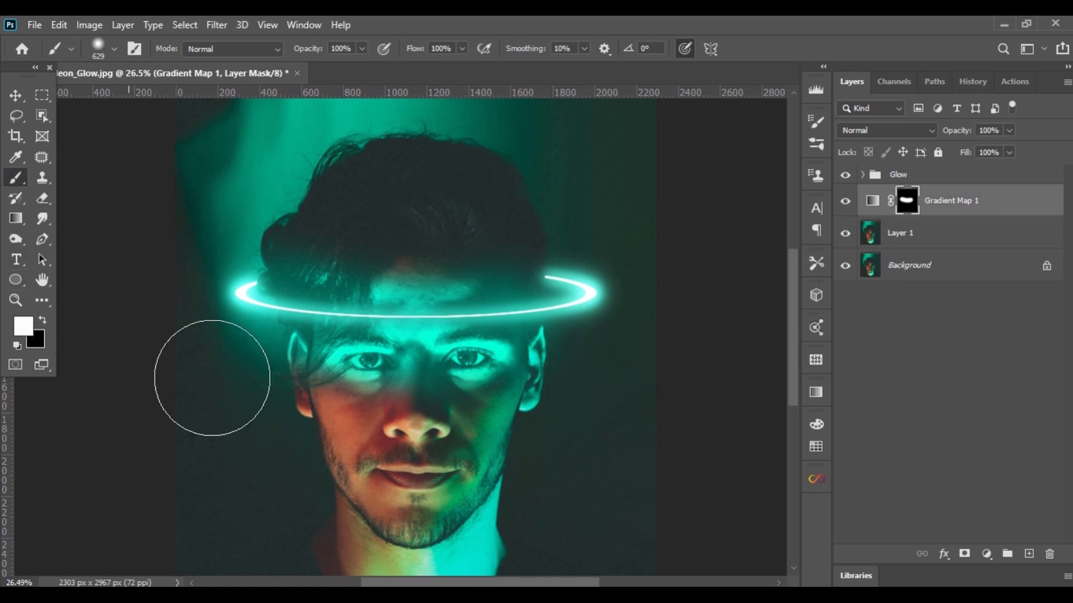
{"action": "key", "text": "x"}
{"action": "left_click_drag", "start_coordinate": [333, 422], "coordinate": [402, 419]}
{"action": "mouse_move", "coordinate": [559, 442]}
{"action": "left_mouse_down"}
{"action": "mouse_move", "coordinate": [335, 440]}
{"action": "mouse_move", "coordinate": [550, 458]}
{"action": "left_mouse_up"}
{"action": "scroll", "coordinate": [369, 429], "scroll_direction": "down", "scroll_amount": 5}
{"action": "scroll", "coordinate": [360, 357], "scroll_direction": "up", "scroll_amount": 5}
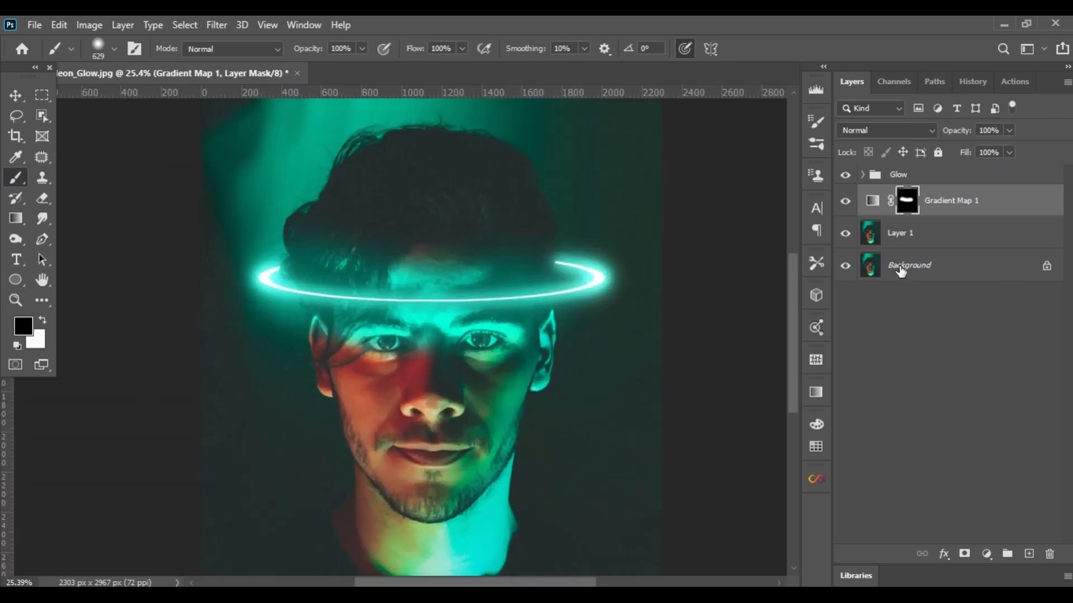
Step: Add a Curves adjustment above Gradient Map 1, clipped to it, and adjust its RGB curve
{"action": "left_click", "coordinate": [987, 555]}
{"action": "left_click", "coordinate": [1000, 357]}
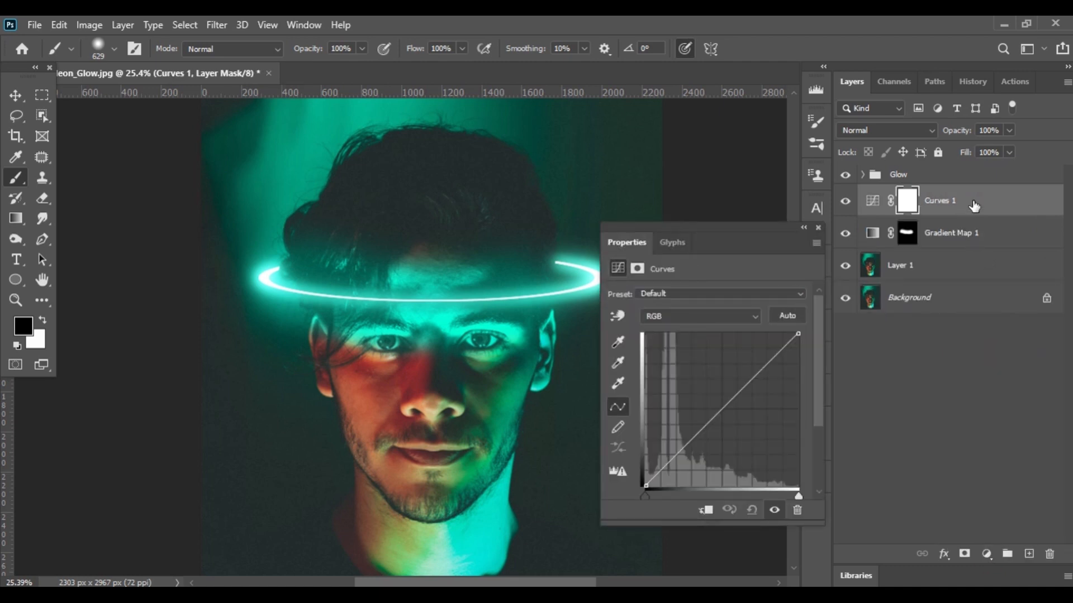
{"action": "right_click", "coordinate": [974, 201]}
{"action": "left_click", "coordinate": [871, 323]}
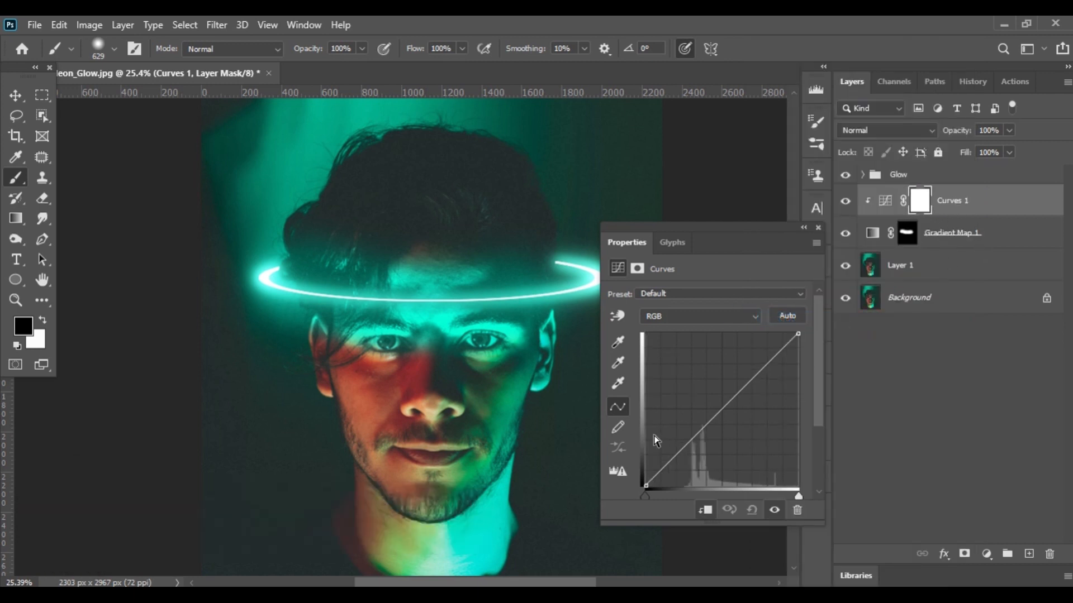
{"action": "left_click_drag", "start_coordinate": [688, 446], "coordinate": [733, 385]}
{"action": "left_click", "coordinate": [820, 226]}
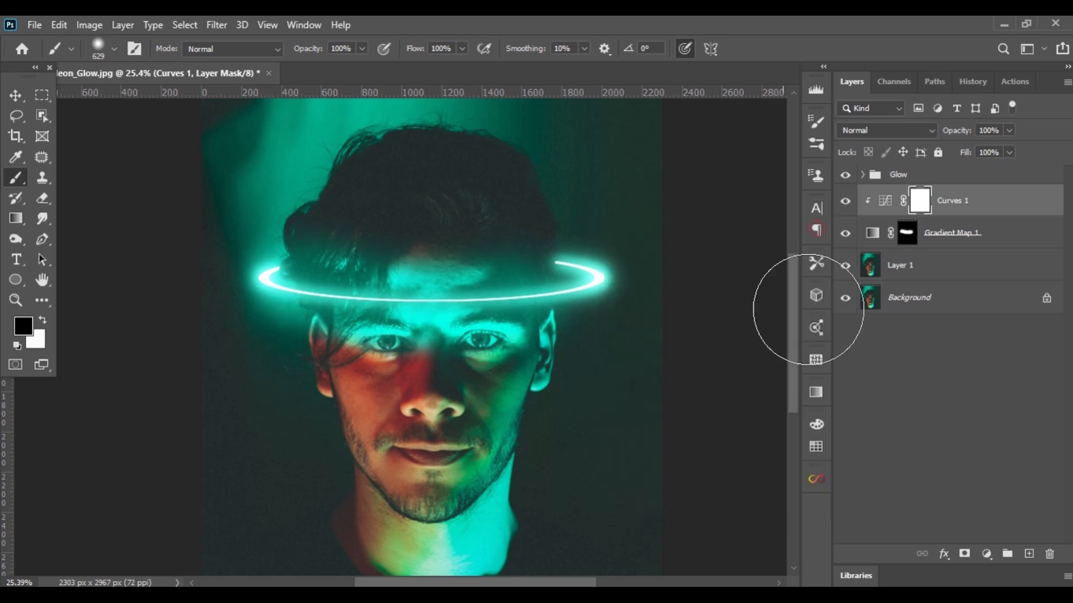
Step: Compare the portrait with Curves 1 hidden and shown, and set that layer's opacity to 45%
{"action": "left_click", "coordinate": [845, 202]}
{"action": "left_click", "coordinate": [846, 204]}
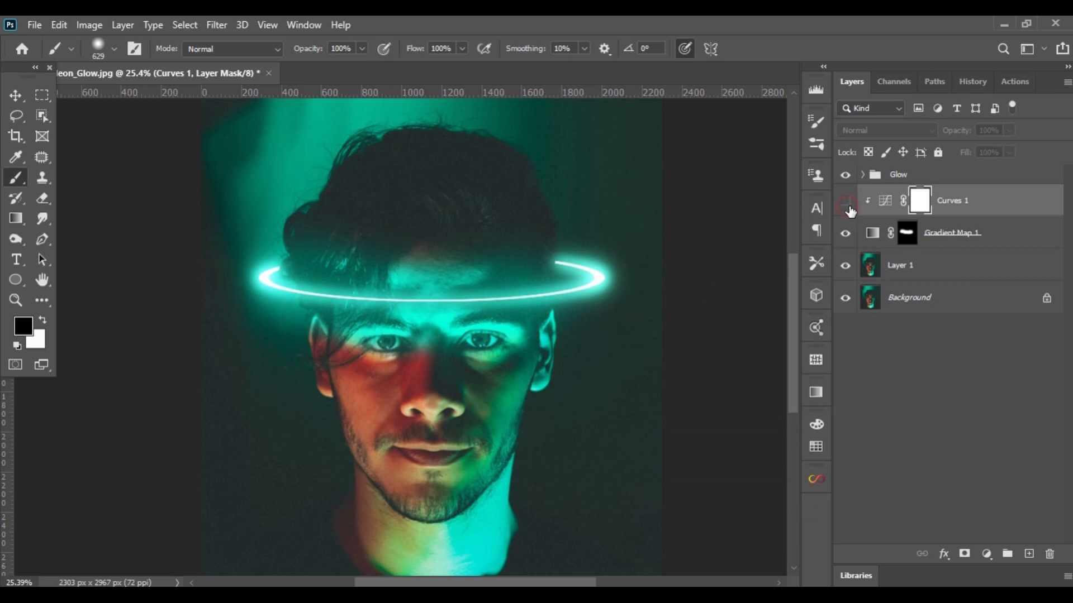
{"action": "left_click", "coordinate": [846, 204]}
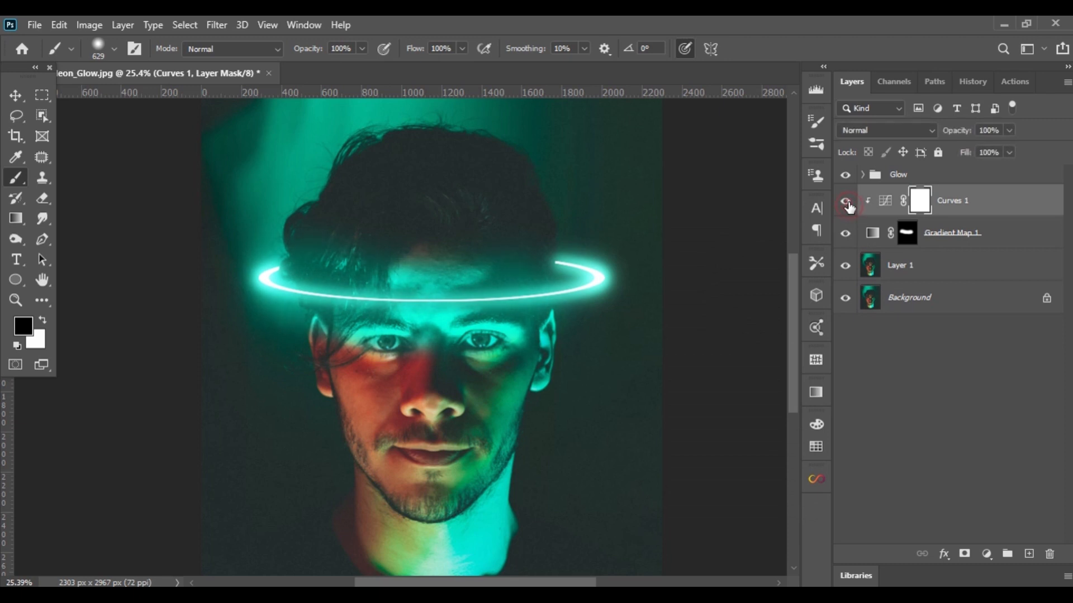
{"action": "left_click", "coordinate": [1008, 129]}
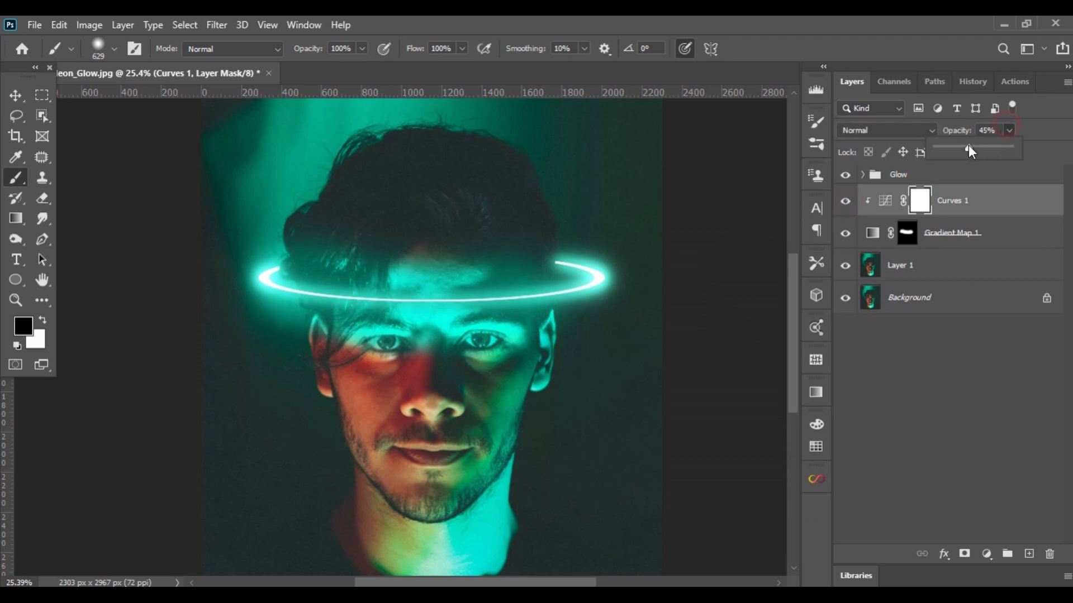
{"action": "left_click", "coordinate": [967, 146]}
{"action": "left_click", "coordinate": [1041, 215]}
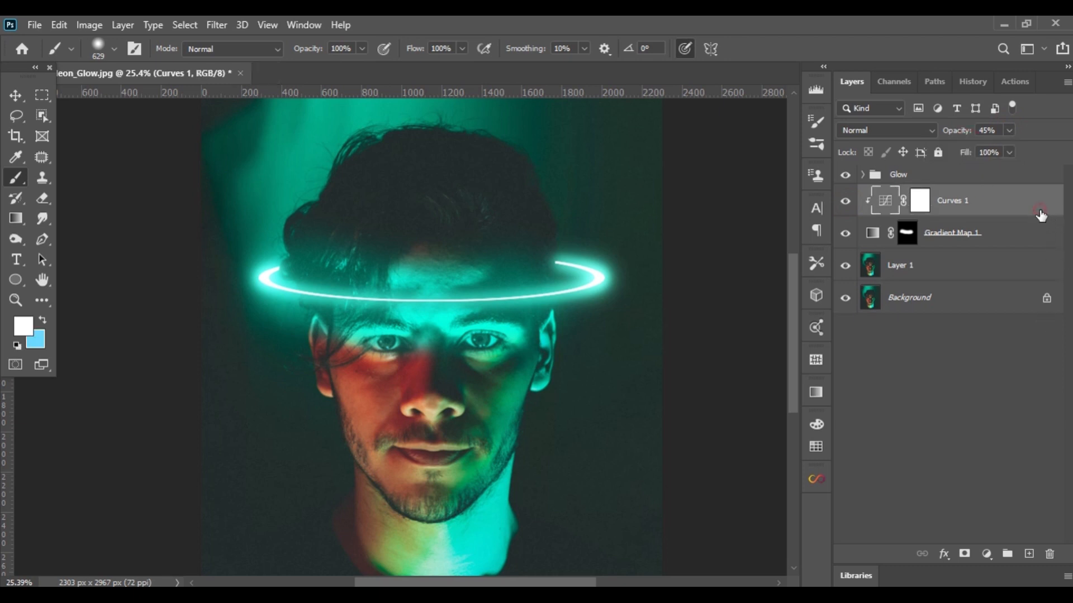
Step: Add a Hue/Saturation adjustment directly above Layer 1 and clip it to that layer
{"action": "left_click", "coordinate": [955, 260]}
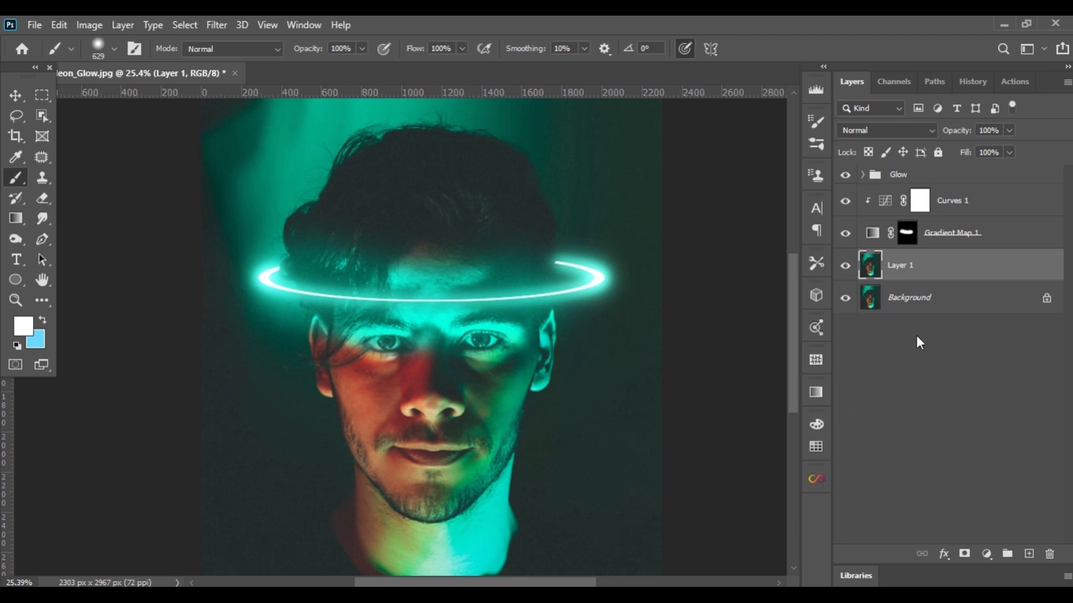
{"action": "left_click", "coordinate": [985, 554]}
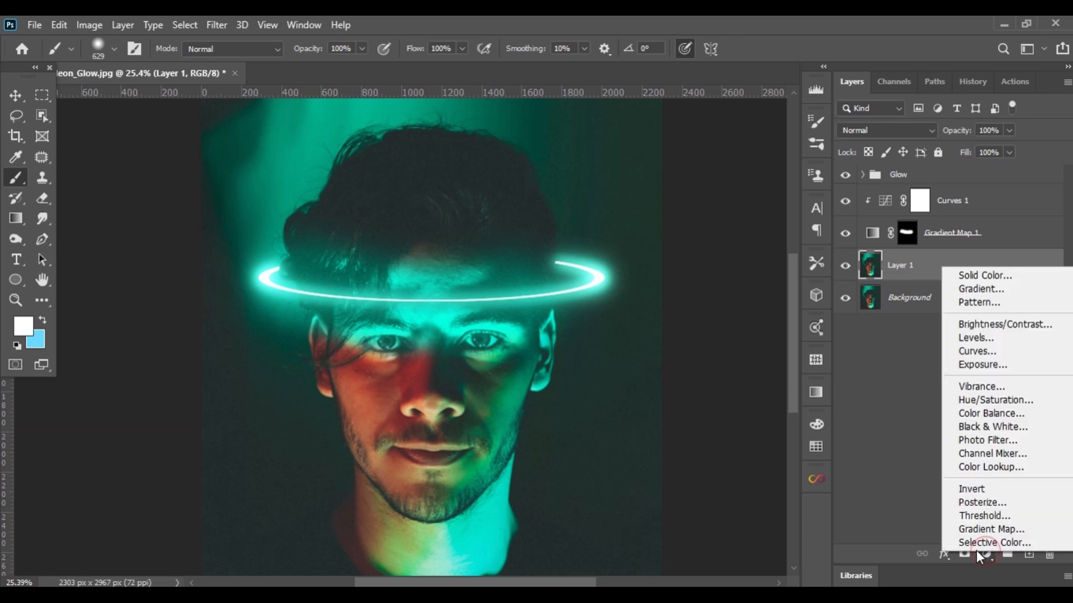
{"action": "left_click", "coordinate": [1019, 401]}
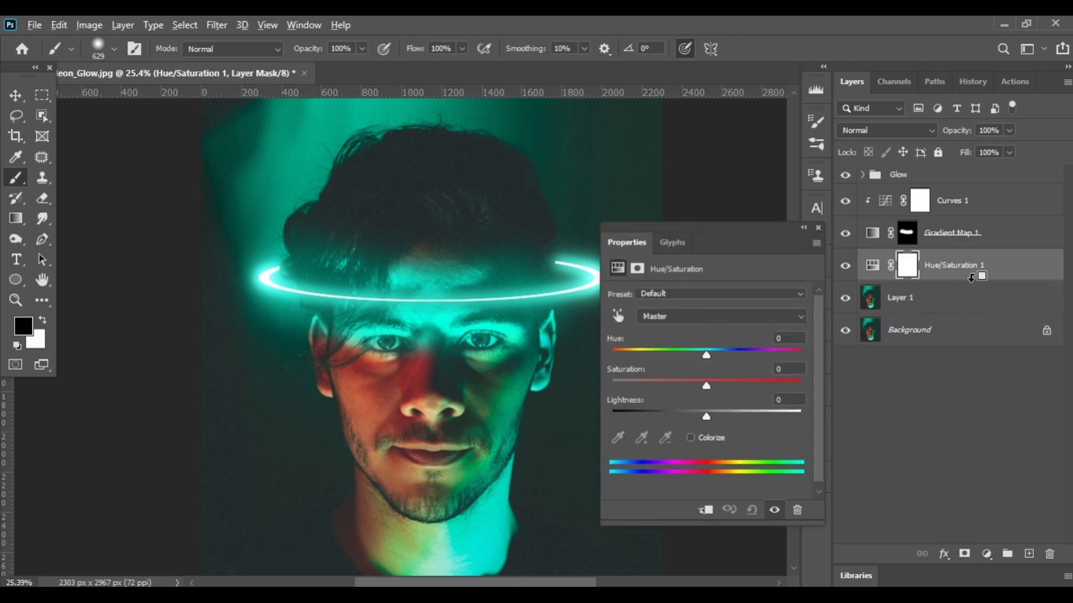
{"action": "left_click", "coordinate": [971, 277], "text": "alt"}
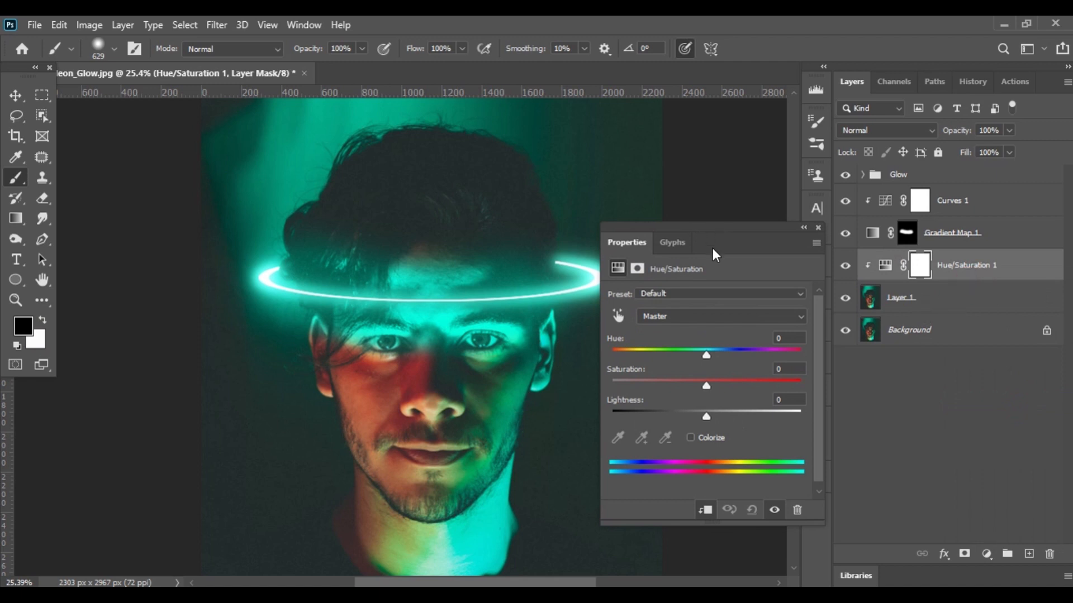
Step: Reduce the saturation and lightness of Layer 1 with its Hue/Saturation adjustment to make the portrait darker and more muted
{"action": "left_click_drag", "start_coordinate": [707, 391], "coordinate": [676, 383]}
{"action": "mouse_move", "coordinate": [705, 416]}
{"action": "left_mouse_down"}
{"action": "mouse_move", "coordinate": [682, 414]}
{"action": "mouse_move", "coordinate": [698, 418]}
{"action": "mouse_move", "coordinate": [678, 386]}
{"action": "mouse_move", "coordinate": [690, 419]}
{"action": "left_mouse_up"}
{"action": "left_click", "coordinate": [817, 228]}
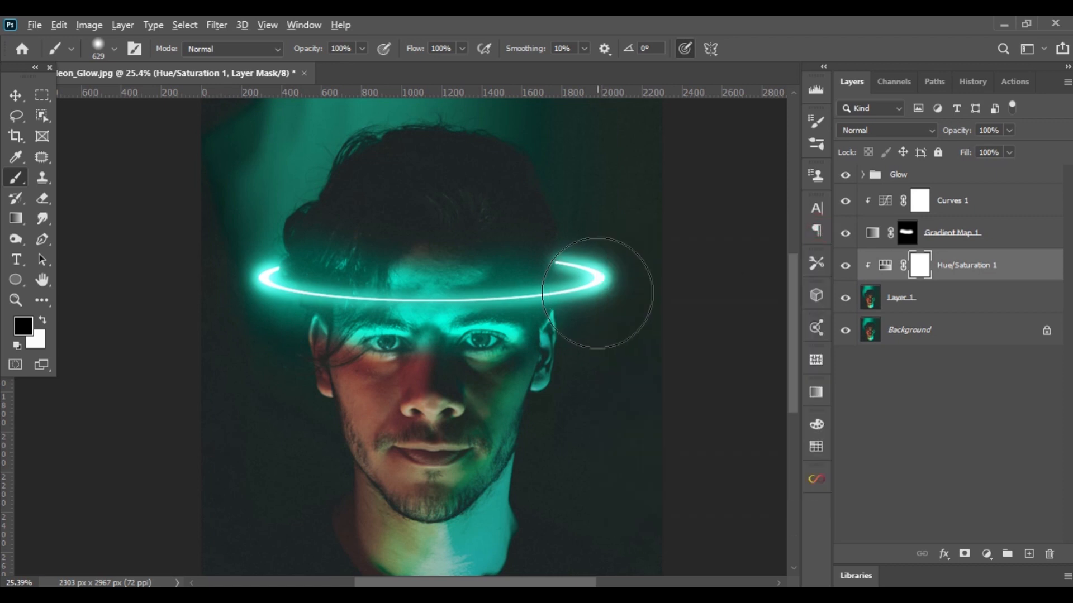
{"action": "scroll", "coordinate": [363, 395], "scroll_direction": "down", "scroll_amount": 3}
{"action": "scroll", "coordinate": [364, 395], "scroll_direction": "up", "scroll_amount": 2}
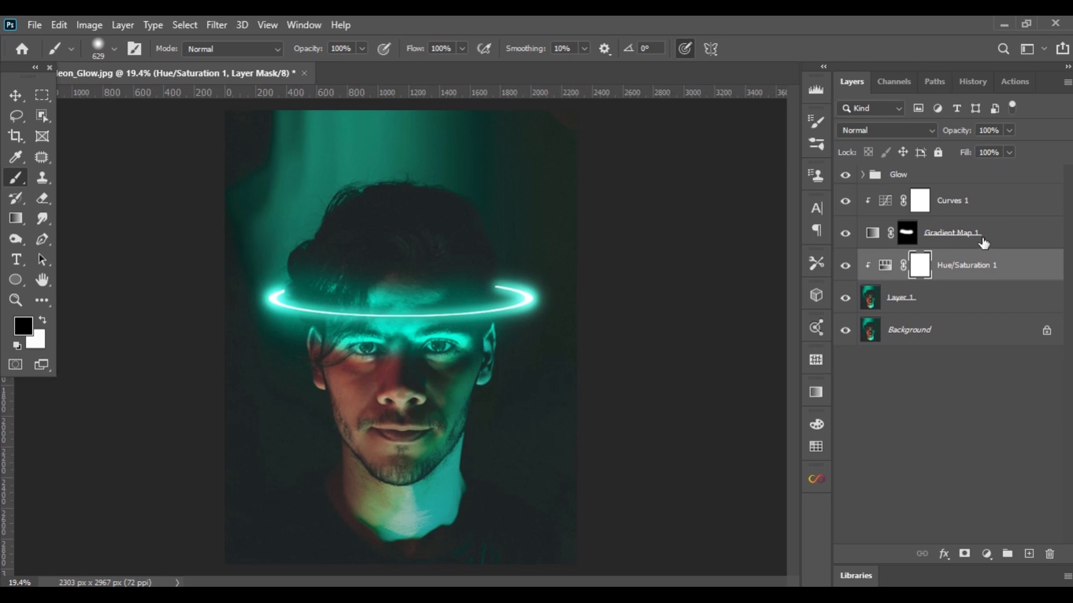
Step: Add a Hue/Saturation adjustment above the Glow group and clip it to the group
{"action": "left_click", "coordinate": [888, 175]}
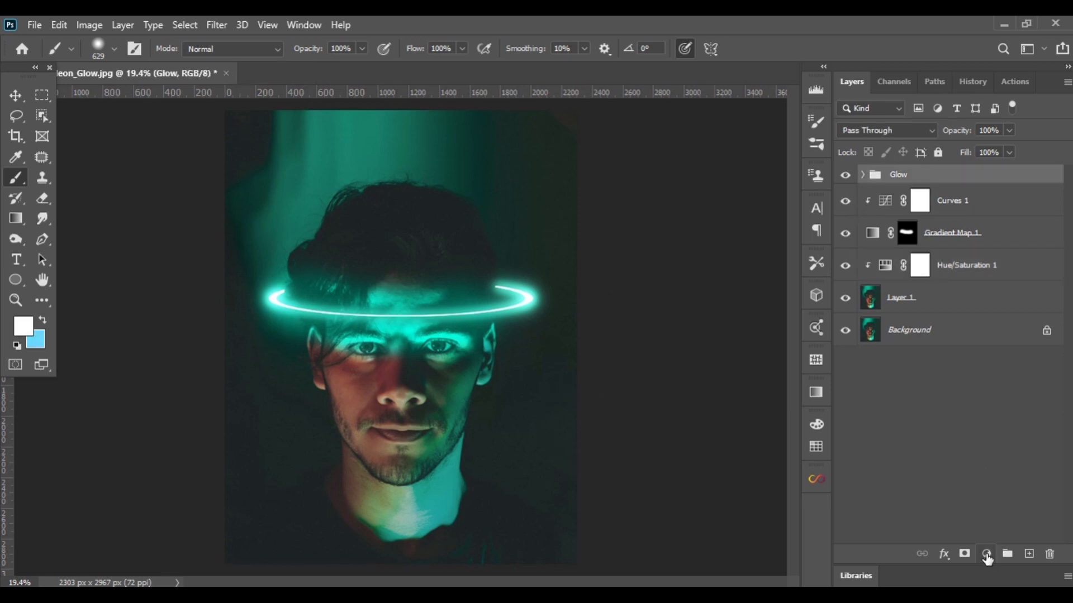
{"action": "left_click", "coordinate": [986, 555]}
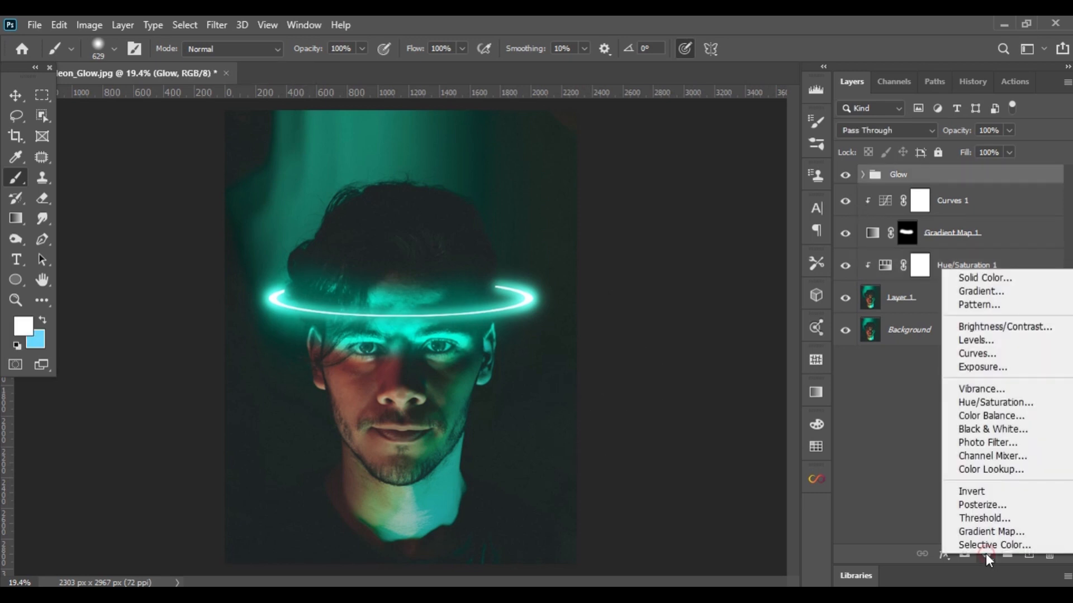
{"action": "left_click", "coordinate": [998, 402]}
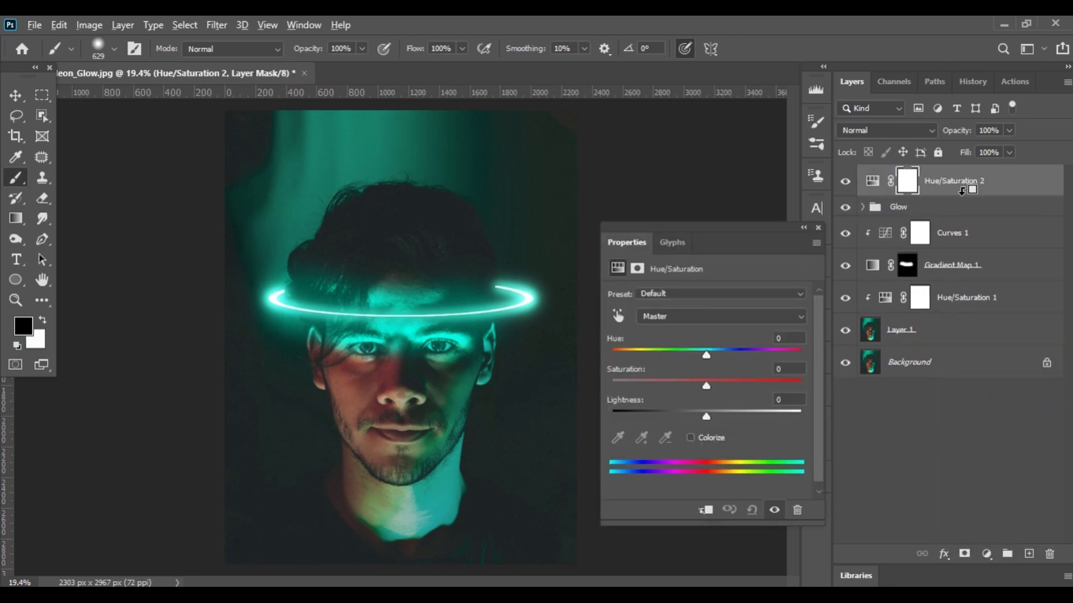
{"action": "right_click", "coordinate": [983, 186]}
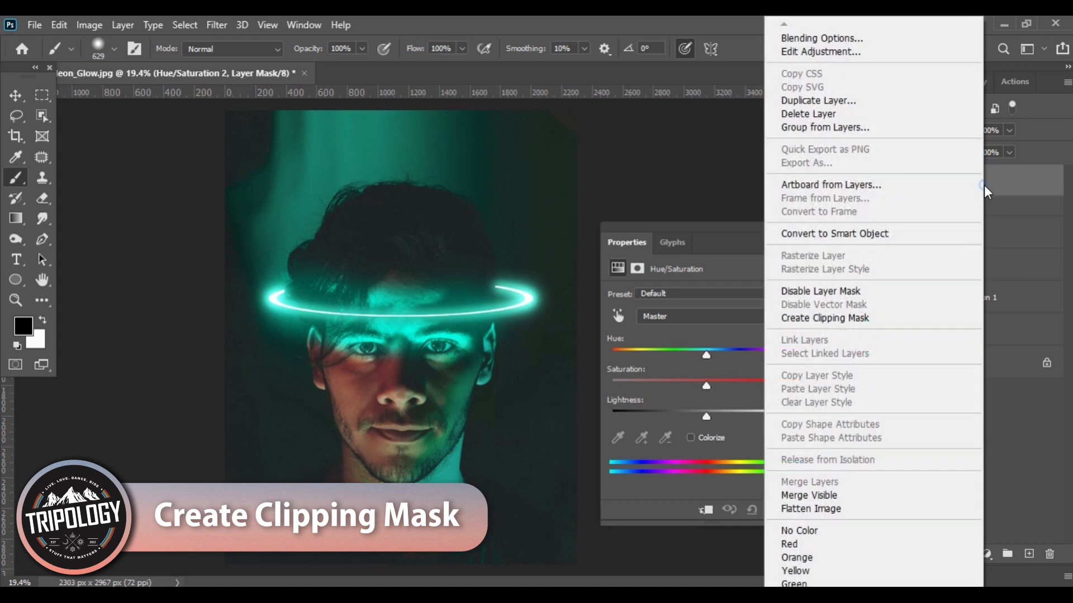
{"action": "left_click", "coordinate": [889, 316]}
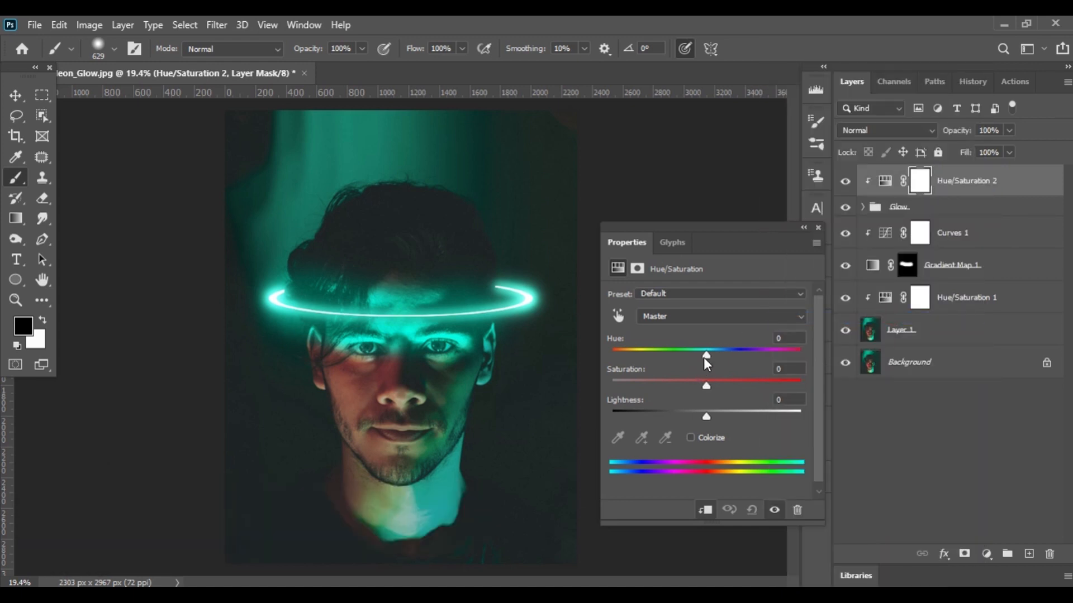
Step: Try a hue shift of +180 on the Glow group's Hue/Saturation adjustment and settle on a hue of +3
{"action": "left_click_drag", "start_coordinate": [705, 358], "coordinate": [820, 339]}
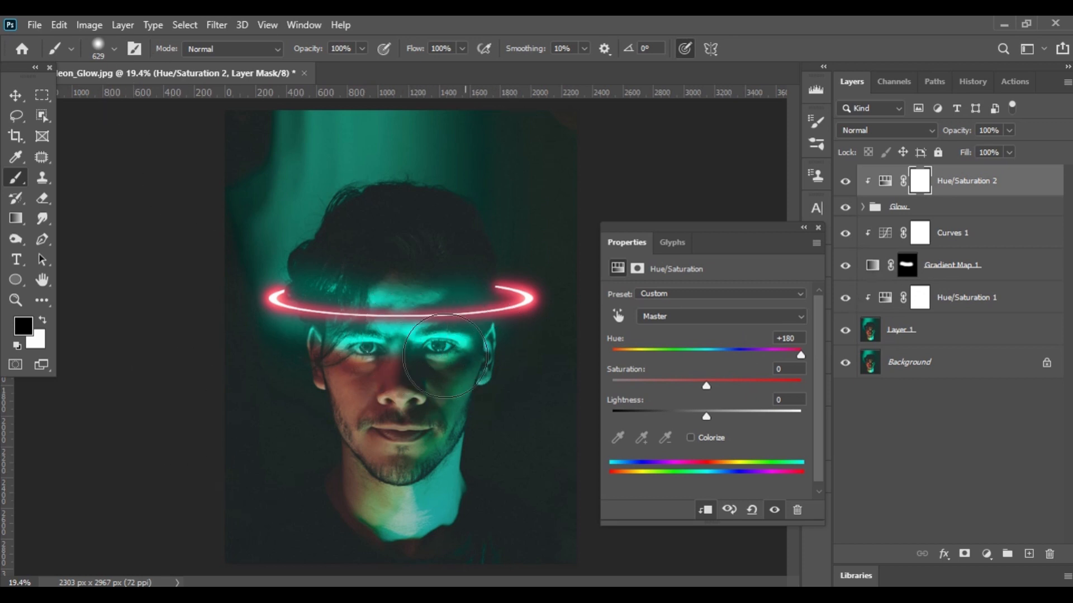
{"action": "mouse_move", "coordinate": [721, 349]}
{"action": "left_mouse_down"}
{"action": "mouse_move", "coordinate": [688, 352]}
{"action": "mouse_move", "coordinate": [719, 351]}
{"action": "mouse_move", "coordinate": [709, 352]}
{"action": "left_mouse_up"}
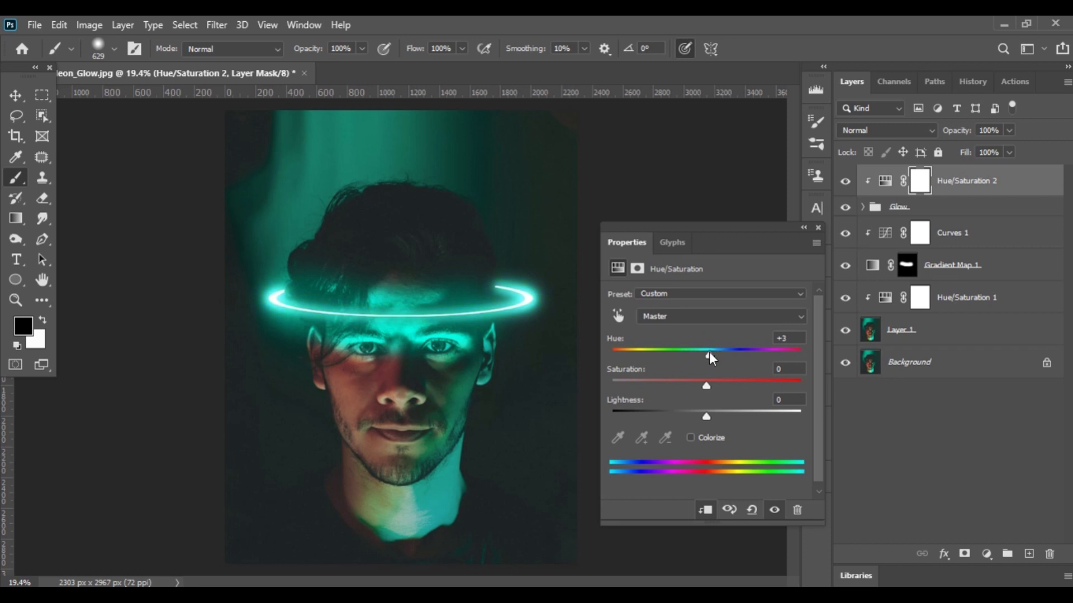
{"action": "left_click", "coordinate": [818, 229]}
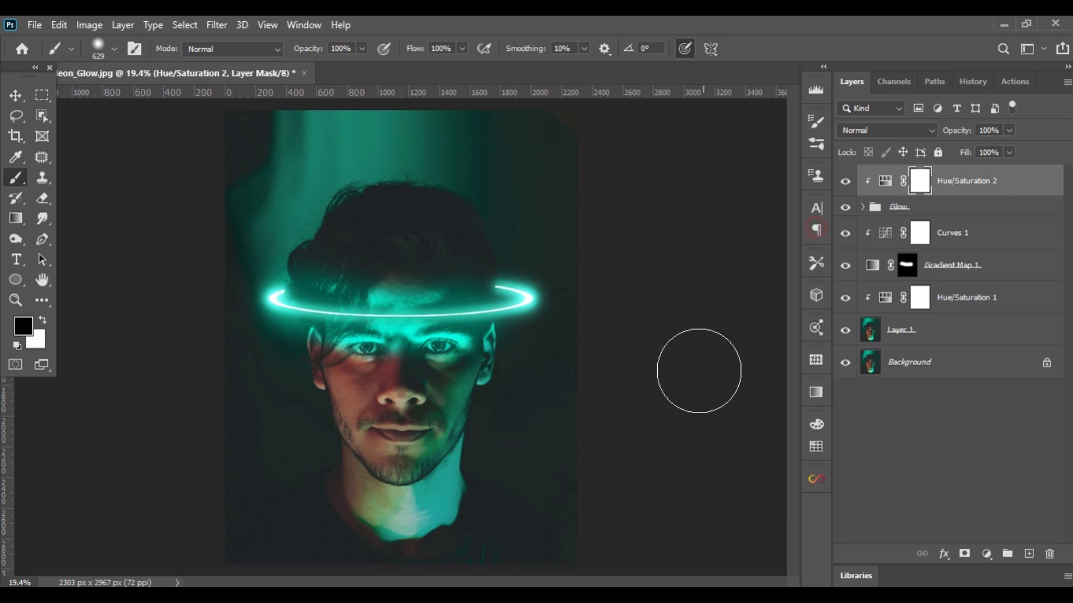